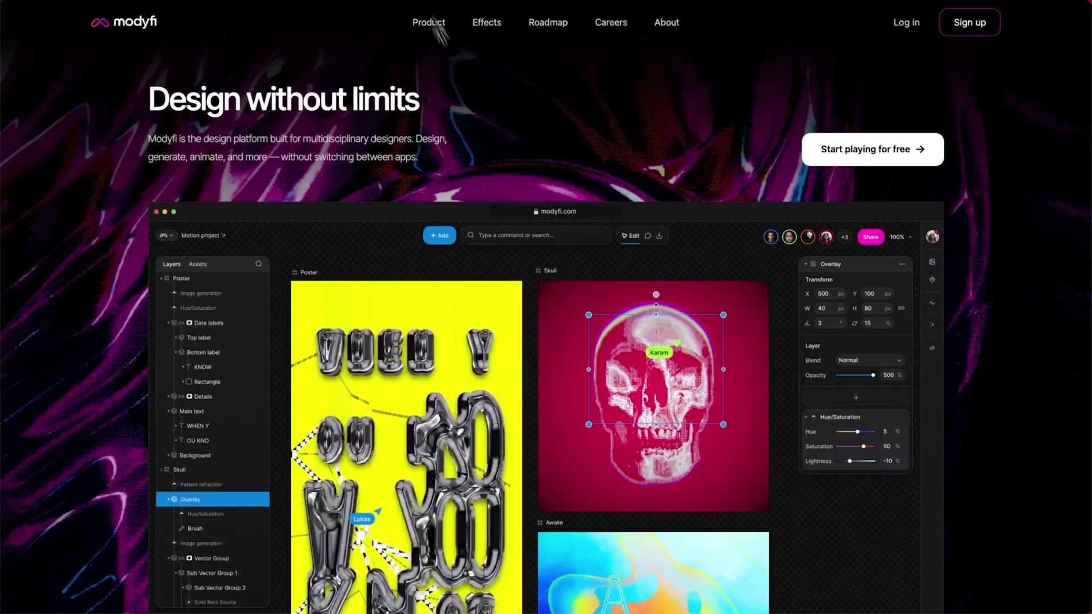
# Go to the Effects page and scroll down to Refraction and the Painting With Glass design.
pyautogui.click(488, 24)
pyautogui.scroll(-1, 813, 306)
pyautogui.scroll(-10, 812, 307)
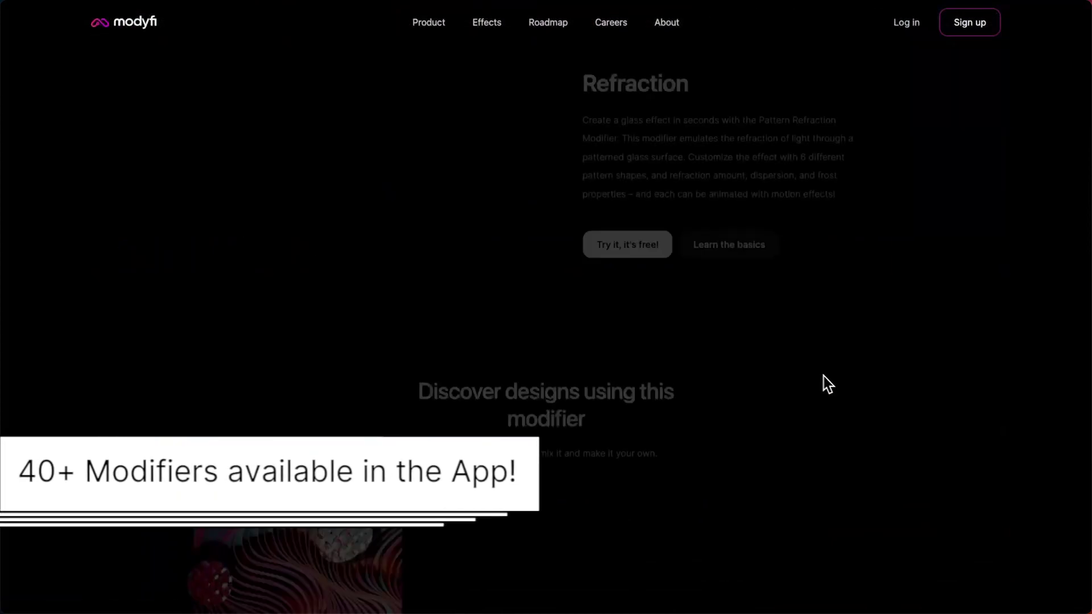
pyautogui.scroll(-6, 895, 329)
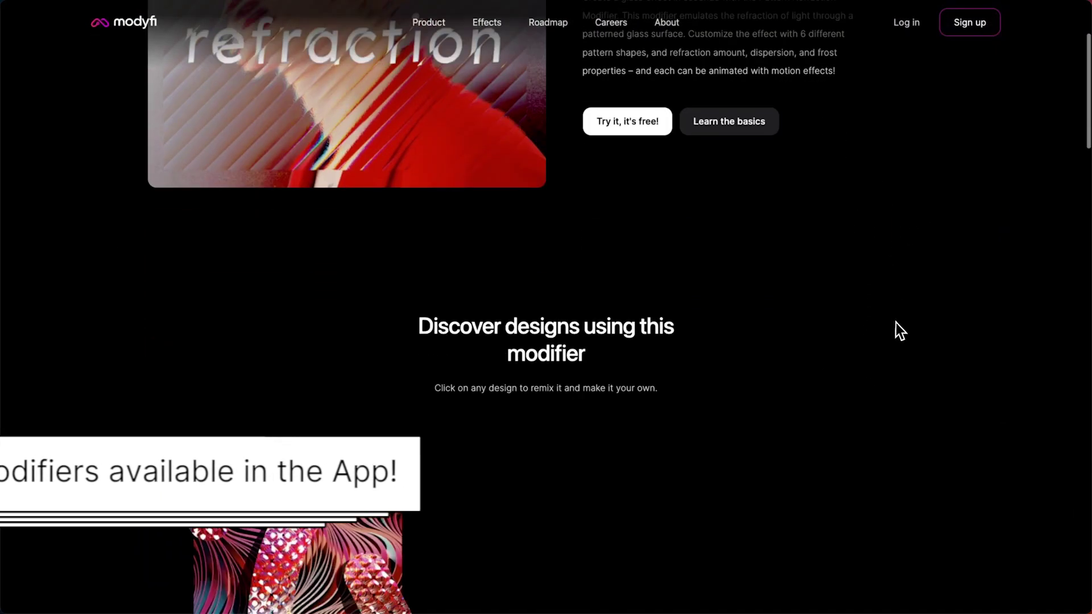
pyautogui.moveTo(304, 407)
pyautogui.scroll(-2, 304, 408)
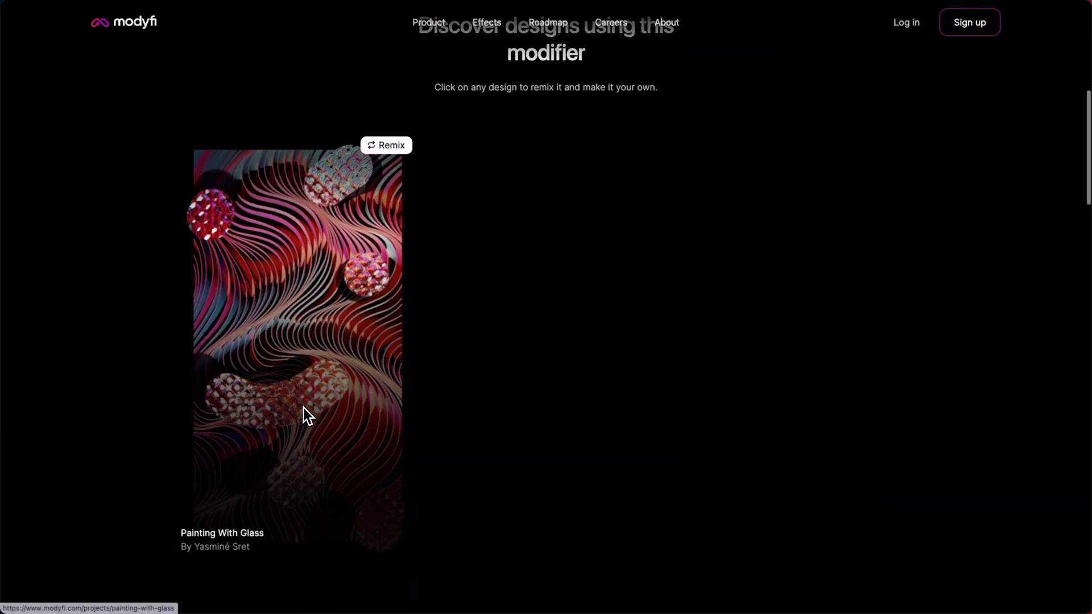
pyautogui.scroll(7, 304, 408)
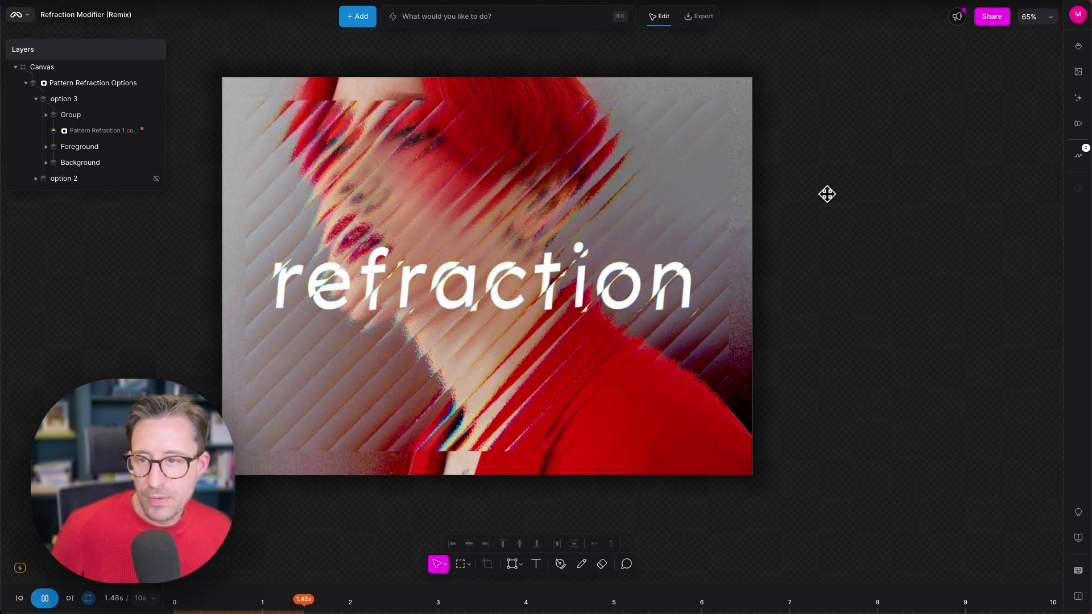
pyautogui.click(36, 101)
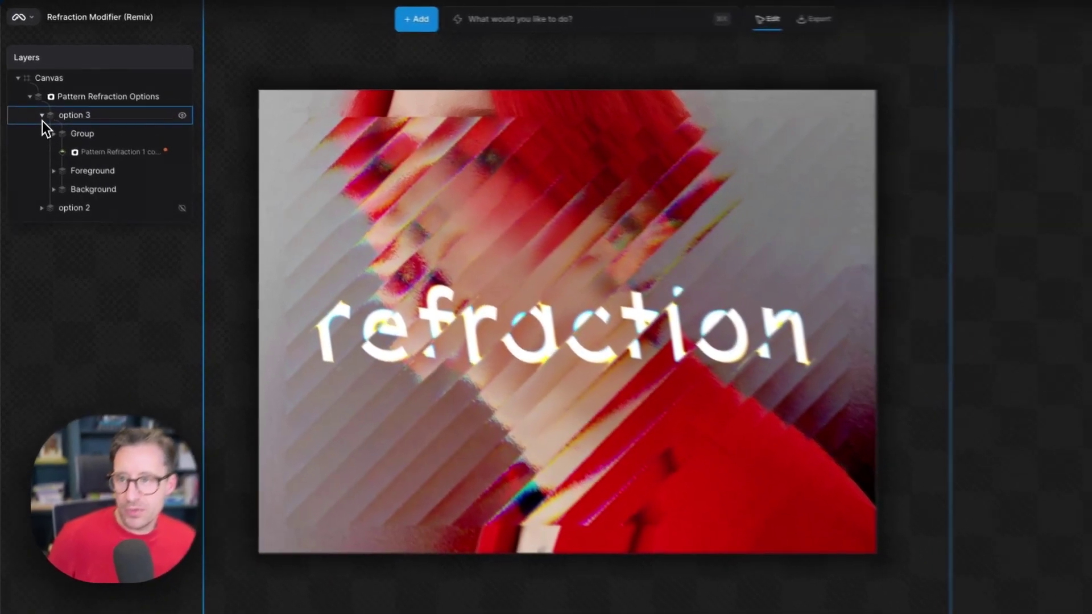
pyautogui.click(42, 115)
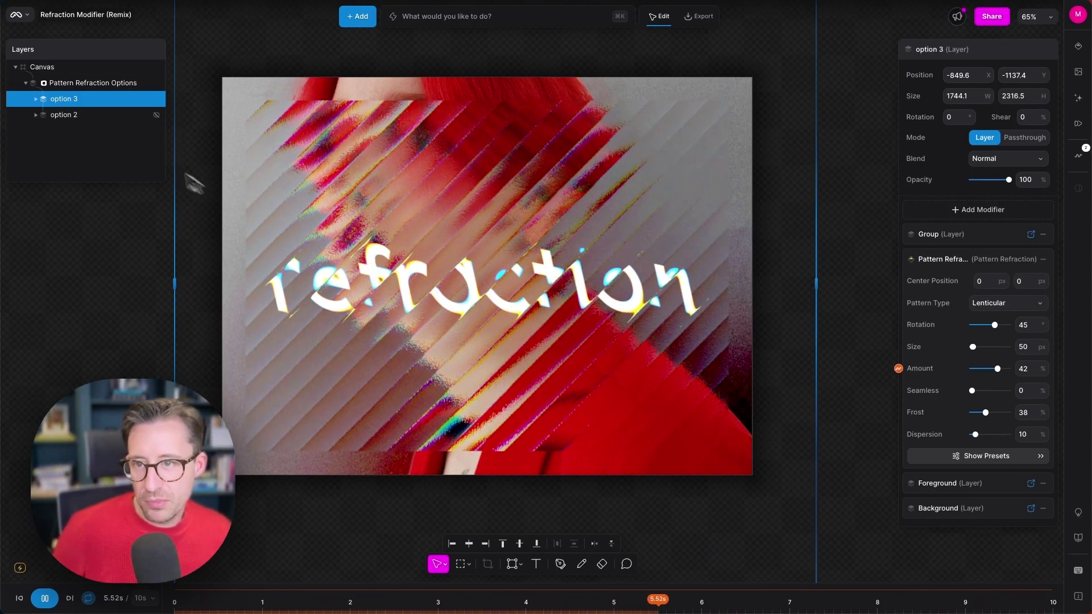
pyautogui.click(157, 99)
pyautogui.click(157, 114)
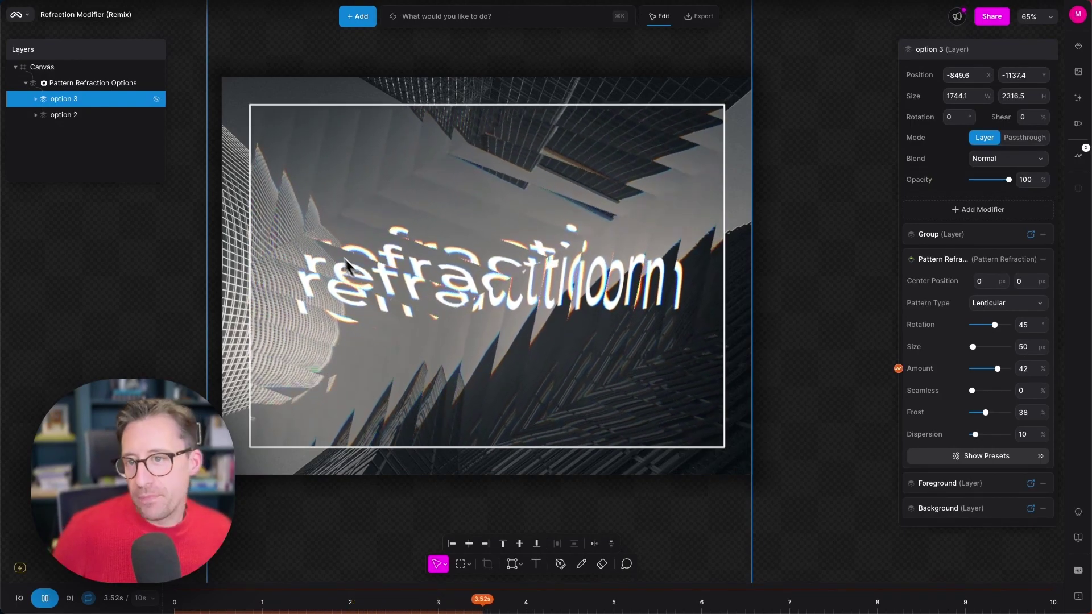
pyautogui.click(156, 115)
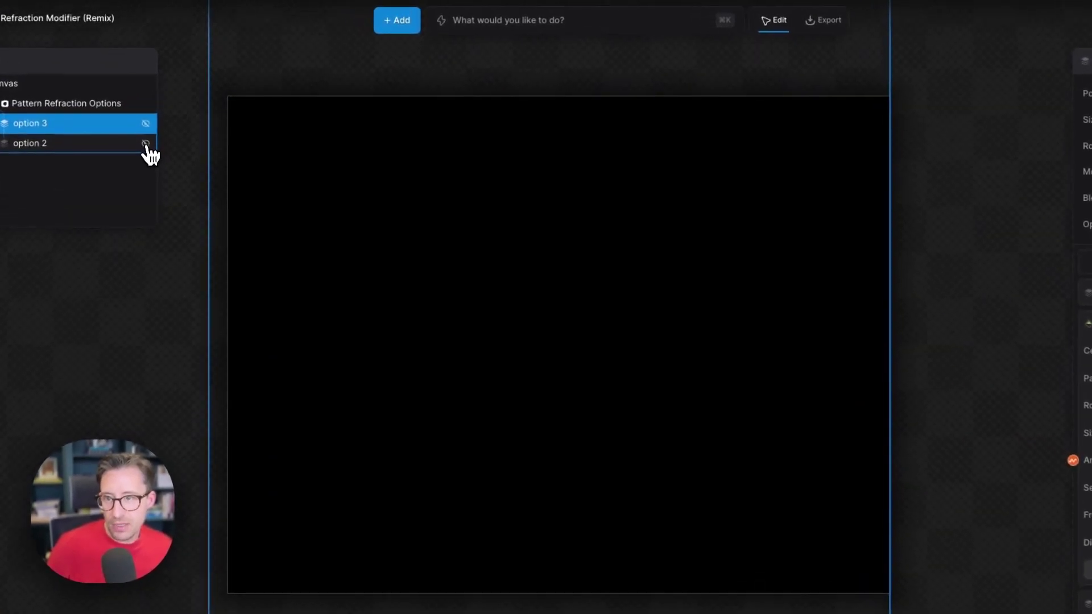
pyautogui.click(146, 125)
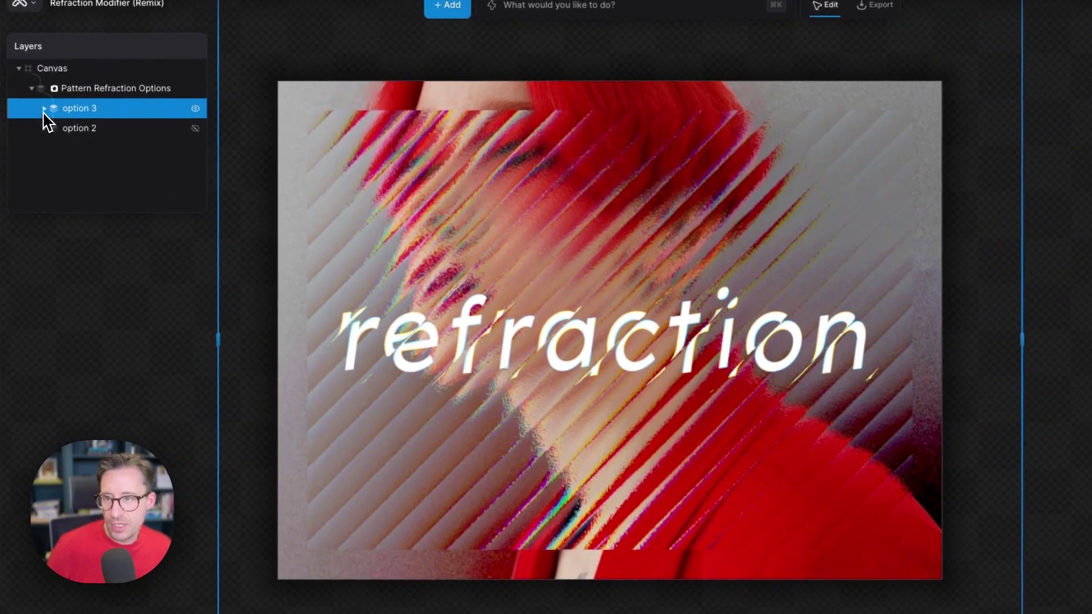
# Expand option 3 and its Group to inspect the Pattern Refraction layers.
pyautogui.click(44, 109)
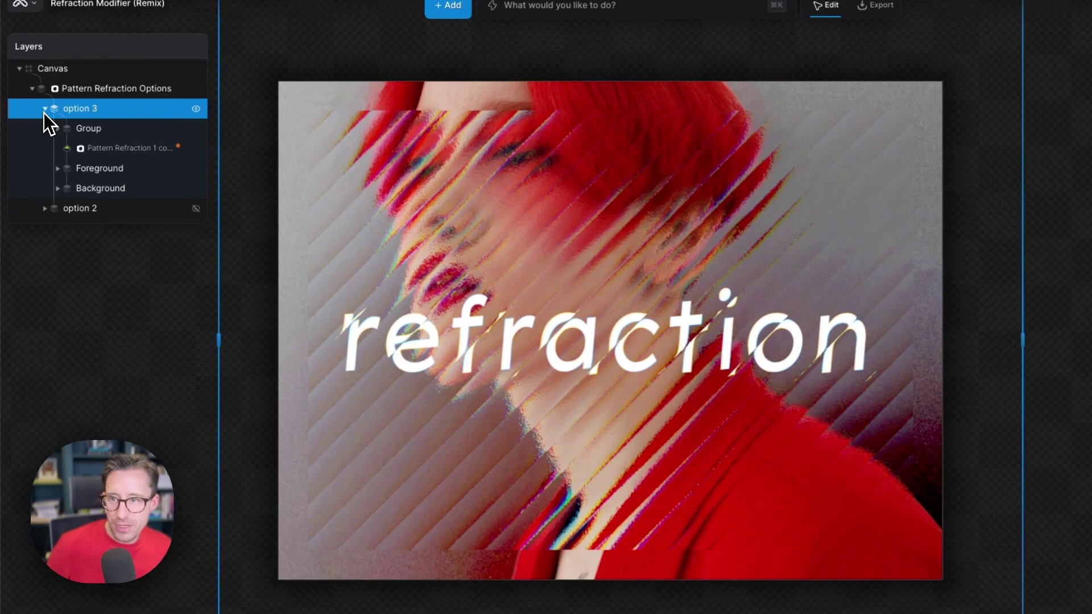
pyautogui.click(58, 130)
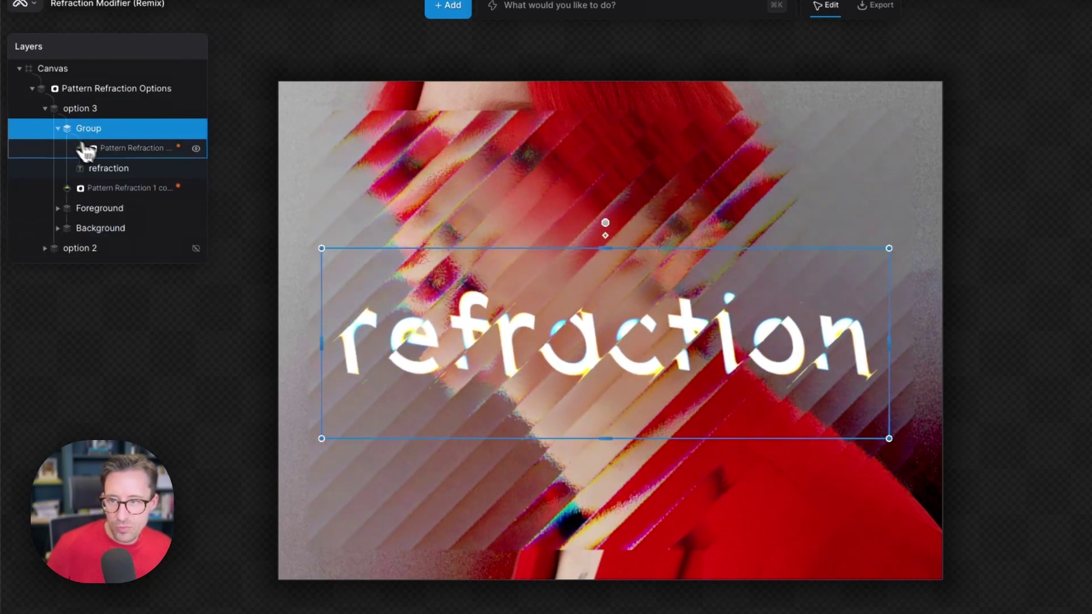
pyautogui.click(132, 149)
pyautogui.click(133, 192)
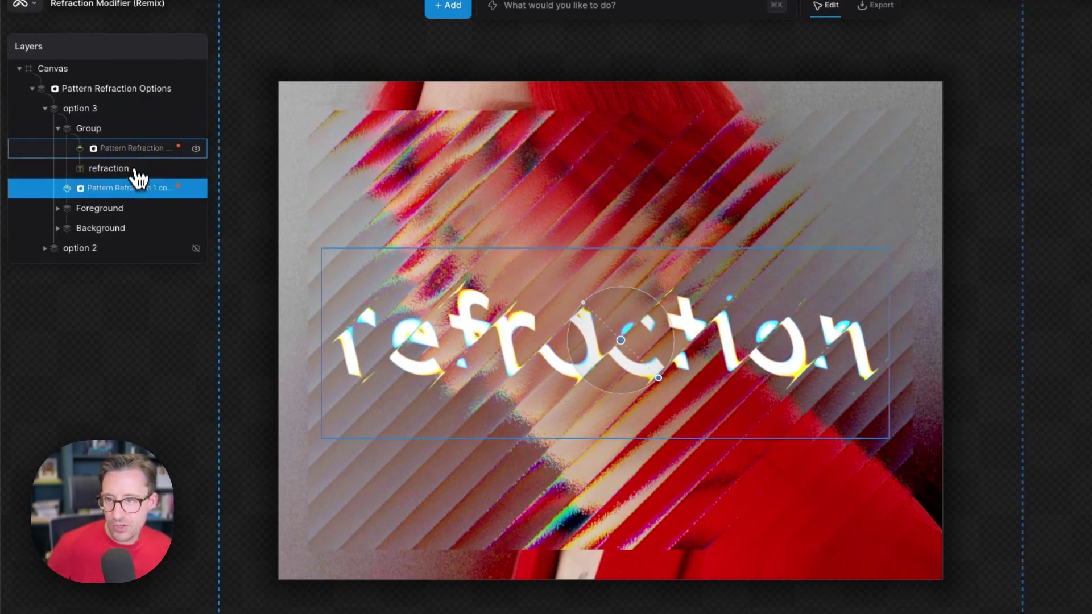
pyautogui.click(134, 150)
pyautogui.click(136, 192)
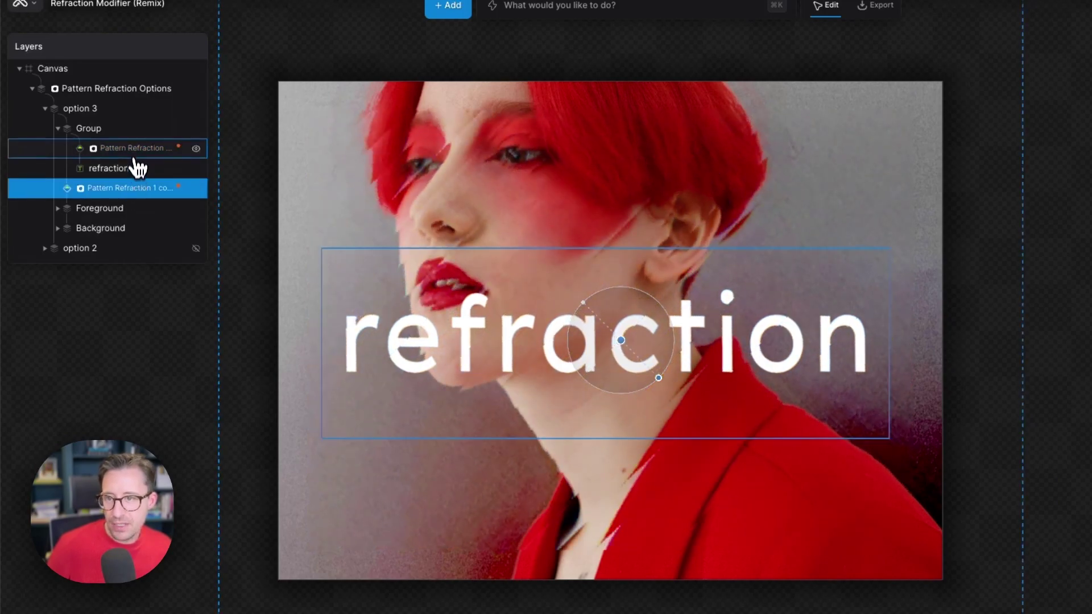
pyautogui.click(136, 149)
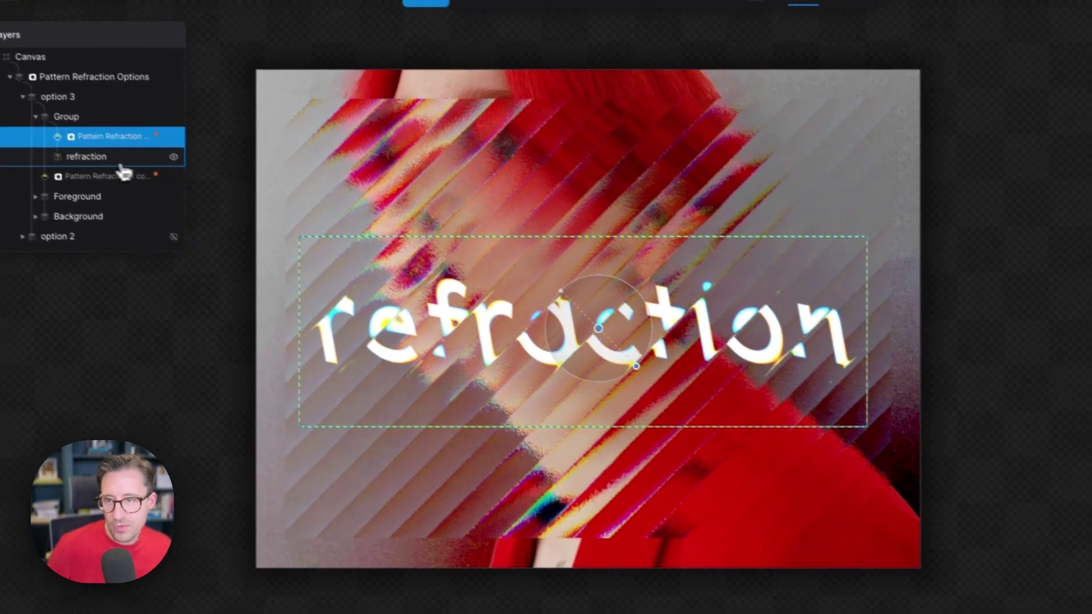
# Check the refraction text's visibility, then hide the whole Group and collapse it.
pyautogui.click(121, 162)
pyautogui.click(174, 158)
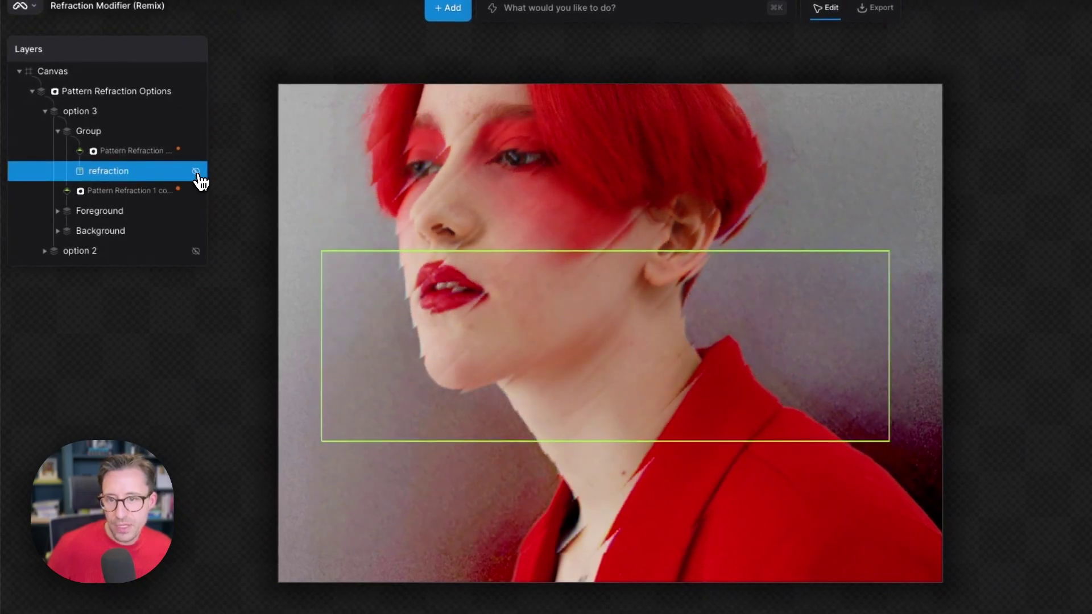
pyautogui.click(173, 158)
pyautogui.click(146, 152)
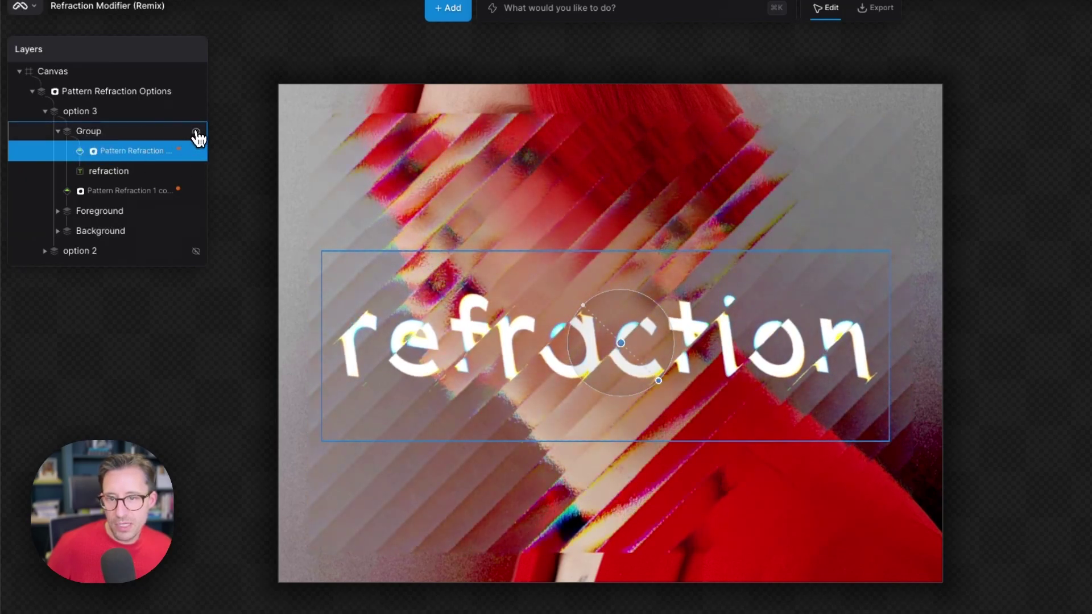
pyautogui.click(196, 133)
pyautogui.click(57, 135)
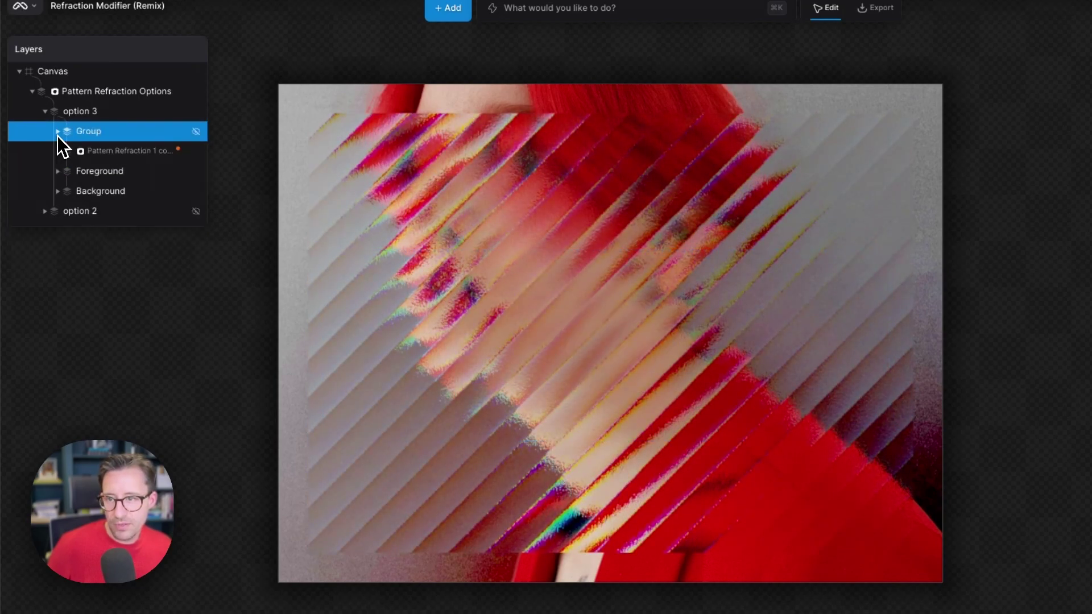
# Toggle the Foreground portrait and Background layers off and on, leaving both visible.
pyautogui.click(112, 153)
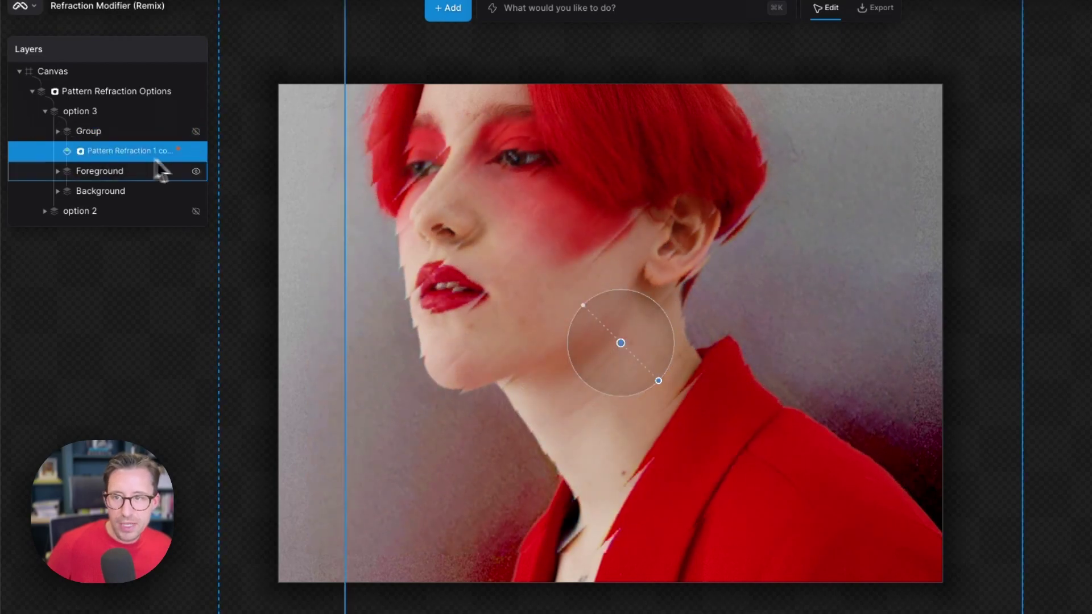
pyautogui.click(122, 184)
pyautogui.click(196, 173)
pyautogui.click(196, 172)
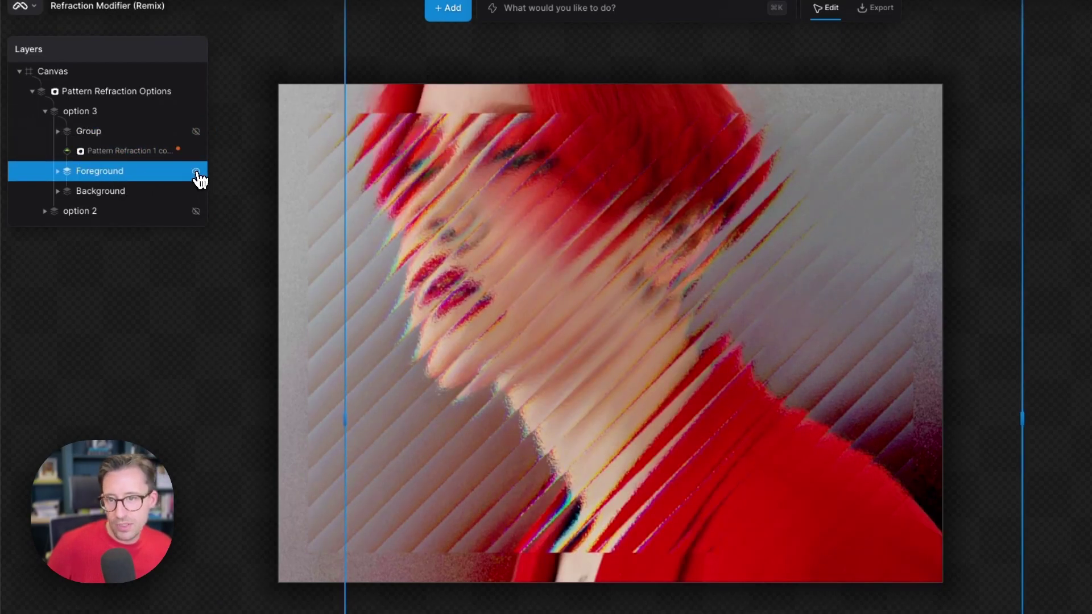
pyautogui.click(196, 172)
pyautogui.click(196, 173)
pyautogui.click(197, 173)
pyautogui.click(197, 174)
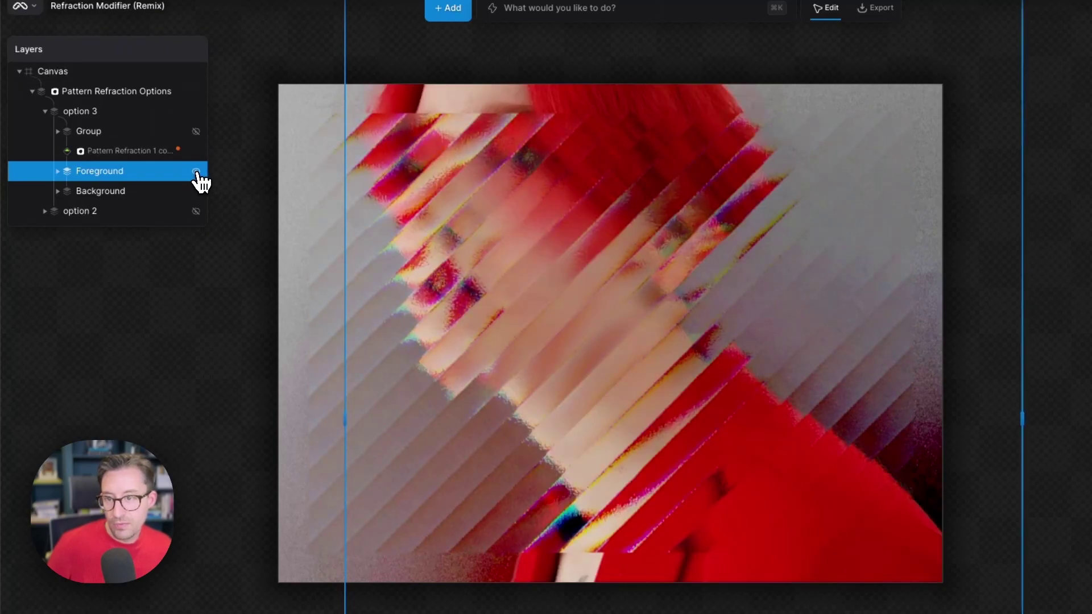
pyautogui.click(200, 194)
pyautogui.click(200, 196)
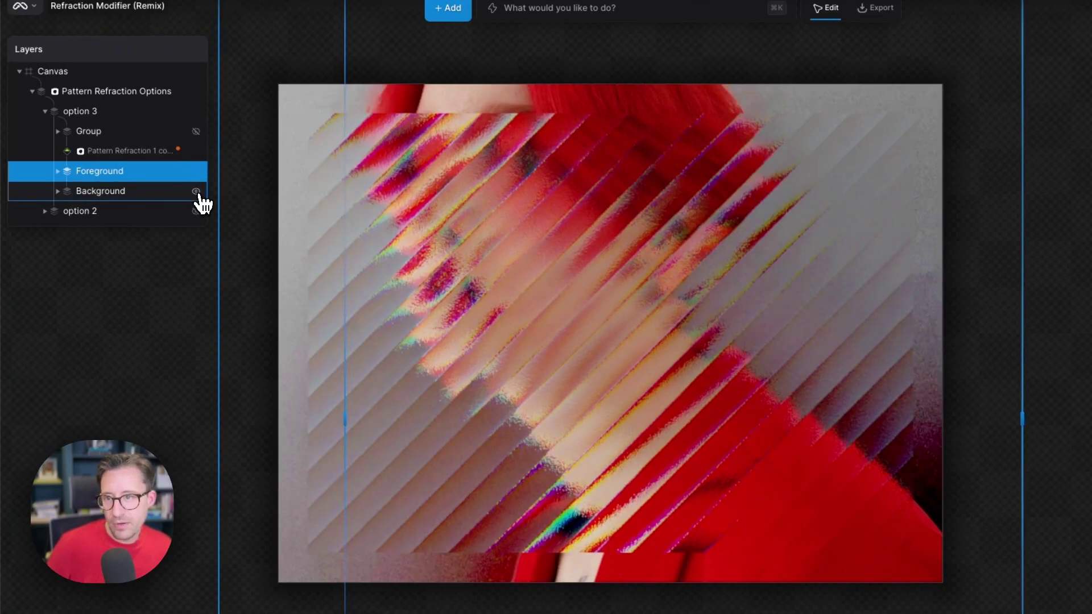
pyautogui.click(101, 154)
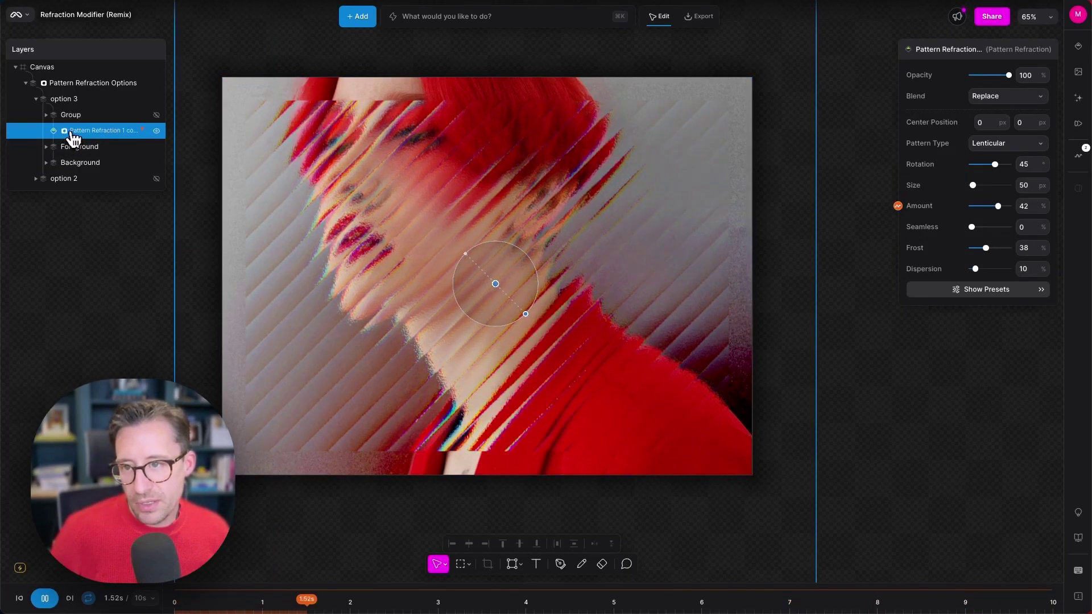
# Mask Pattern Refraction 1 copy with a rectangle over the portrait and view the mask beside the image.
pyautogui.click(73, 132)
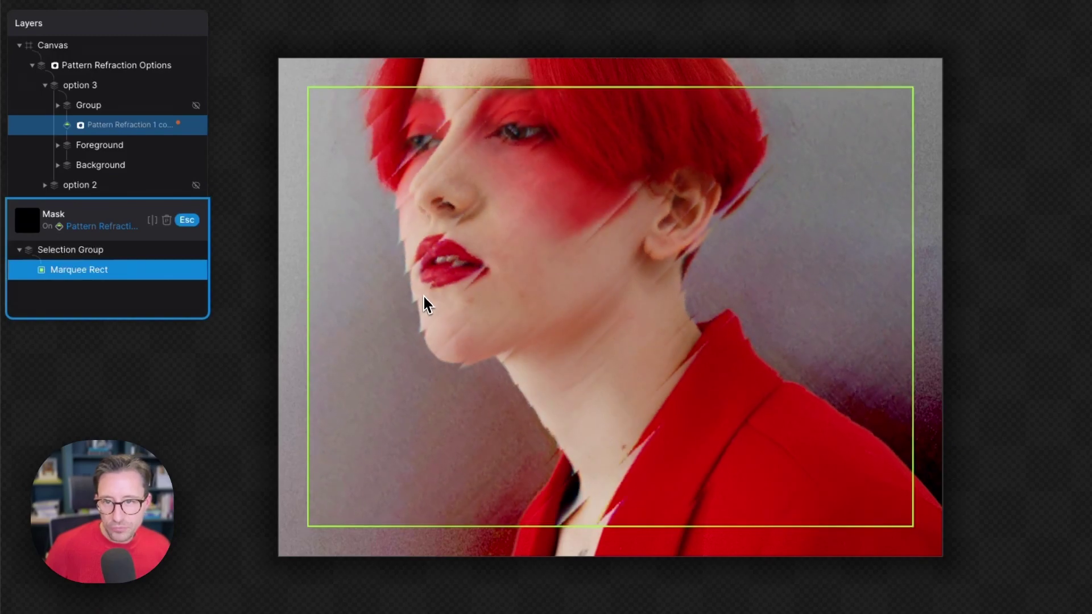
pyautogui.moveTo(426, 305); pyautogui.dragTo(692, 391)
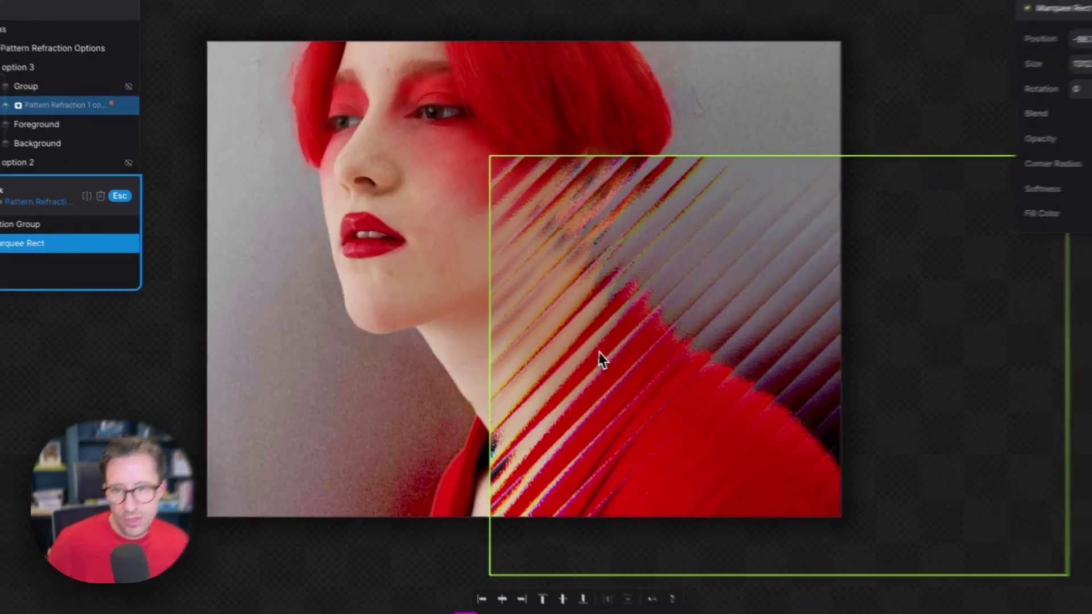
pyautogui.moveTo(599, 352); pyautogui.dragTo(389, 274)
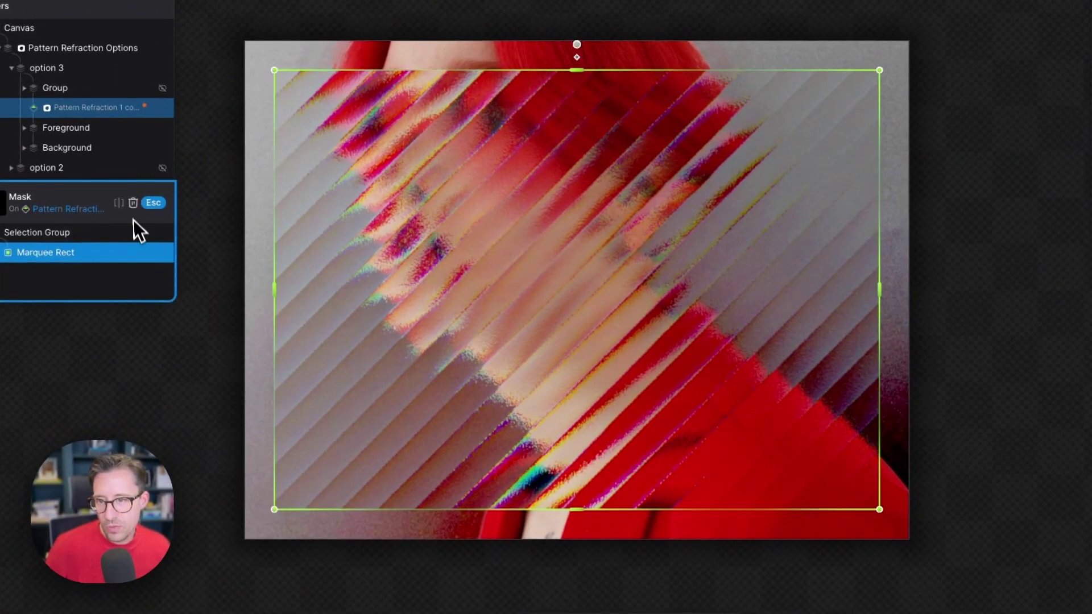
pyautogui.click(119, 203)
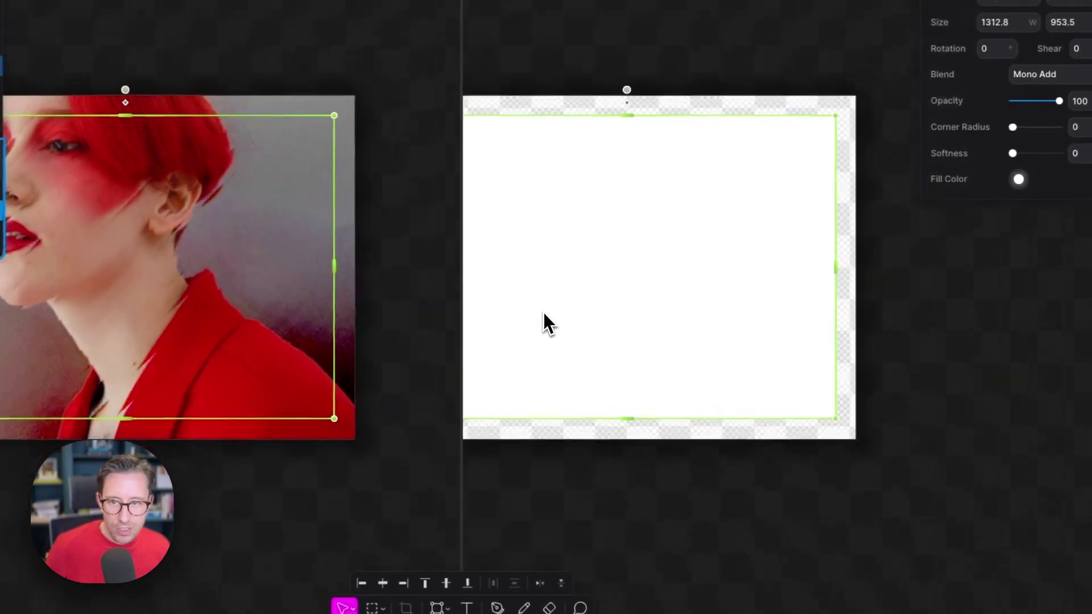
# Try resizing the mask rectangle and brushing white strokes on it, then undo the edits.
pyautogui.moveTo(673, 276)
pyautogui.mouseDown()
pyautogui.moveTo(716, 345)
pyautogui.moveTo(668, 366)
pyautogui.moveTo(651, 278)
pyautogui.moveTo(705, 319)
pyautogui.moveTo(686, 279)
pyautogui.mouseUp()
pyautogui.moveTo(536, 137)
pyautogui.mouseDown()
pyautogui.moveTo(712, 262)
pyautogui.moveTo(602, 192)
pyautogui.mouseUp()
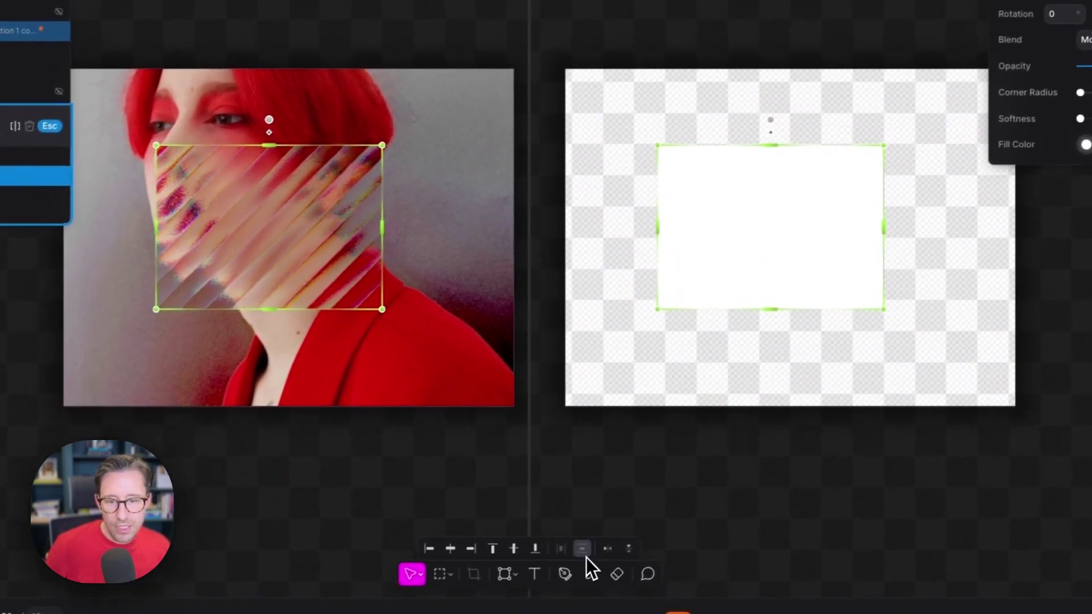
pyautogui.click(598, 573)
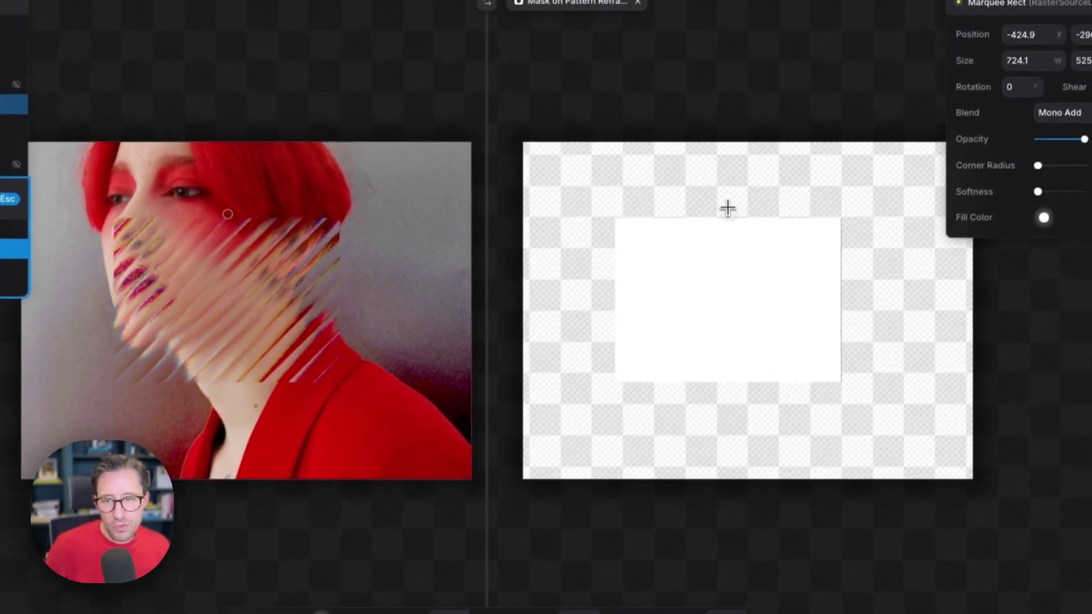
pyautogui.moveTo(782, 136)
pyautogui.mouseDown()
pyautogui.moveTo(674, 82)
pyautogui.moveTo(599, 131)
pyautogui.mouseUp()
pyautogui.moveTo(815, 213); pyautogui.dragTo(844, 245)
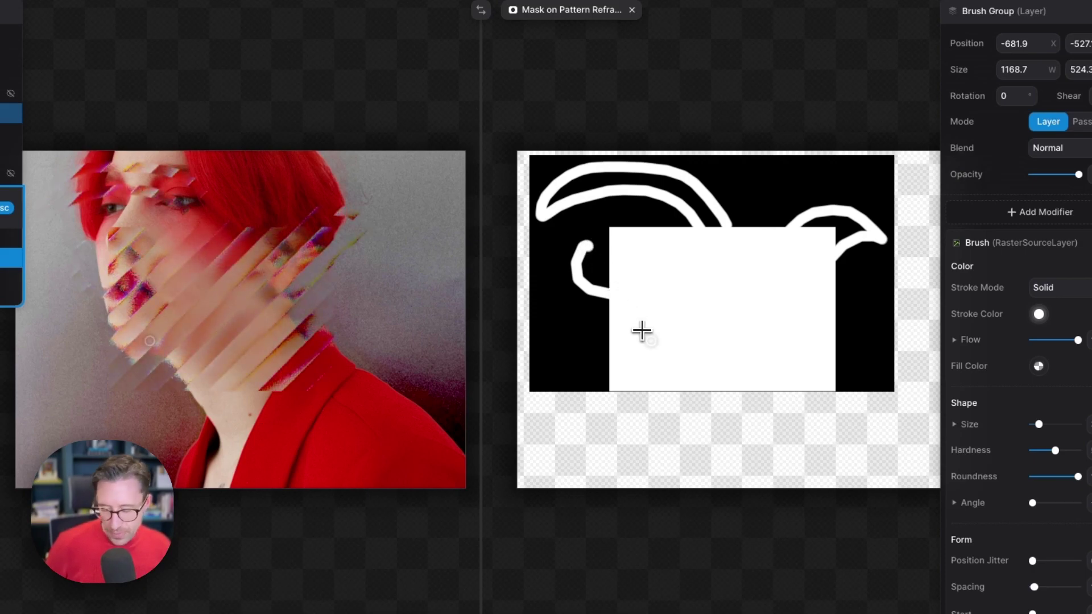
pyautogui.hotkey('ctrl', 'z')
pyautogui.hotkey('ctrl', 'z')
pyautogui.hotkey('ctrl', 'z')
pyautogui.hotkey('ctrl', 'z')
pyautogui.hotkey('ctrl', 'z')
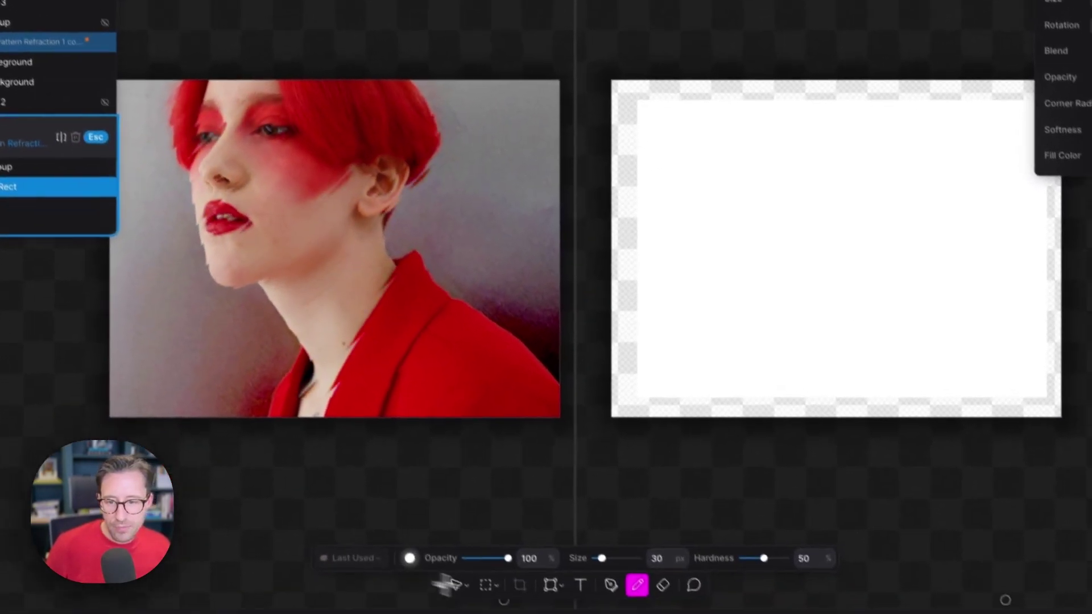
# With the Select tool, drag the white rectangle until it fills the canvas.
pyautogui.click(437, 567)
pyautogui.moveTo(808, 227); pyautogui.dragTo(860, 268)
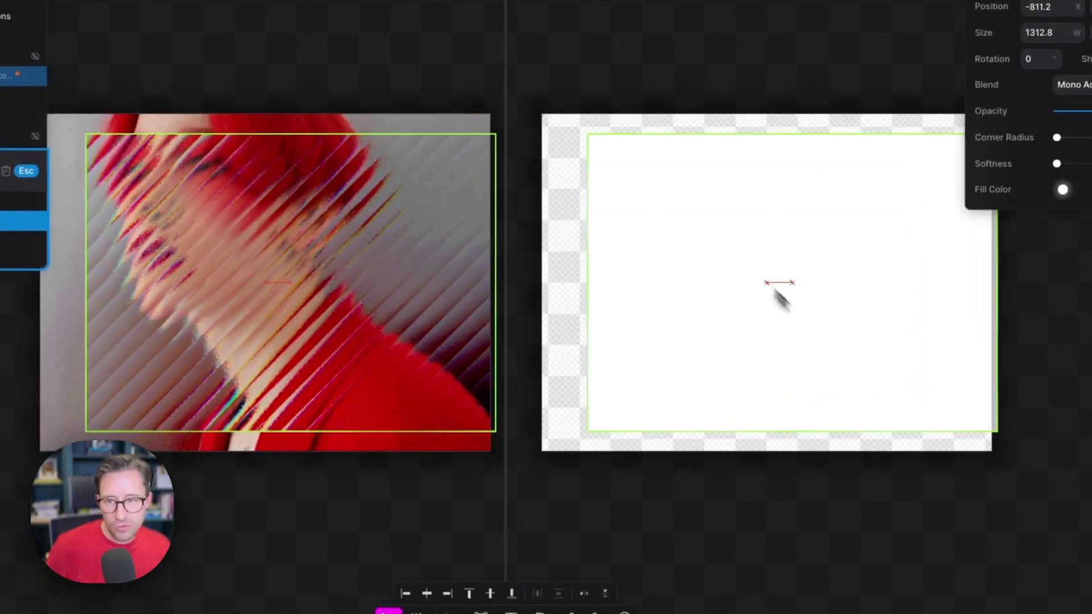
pyautogui.moveTo(803, 317); pyautogui.dragTo(719, 279)
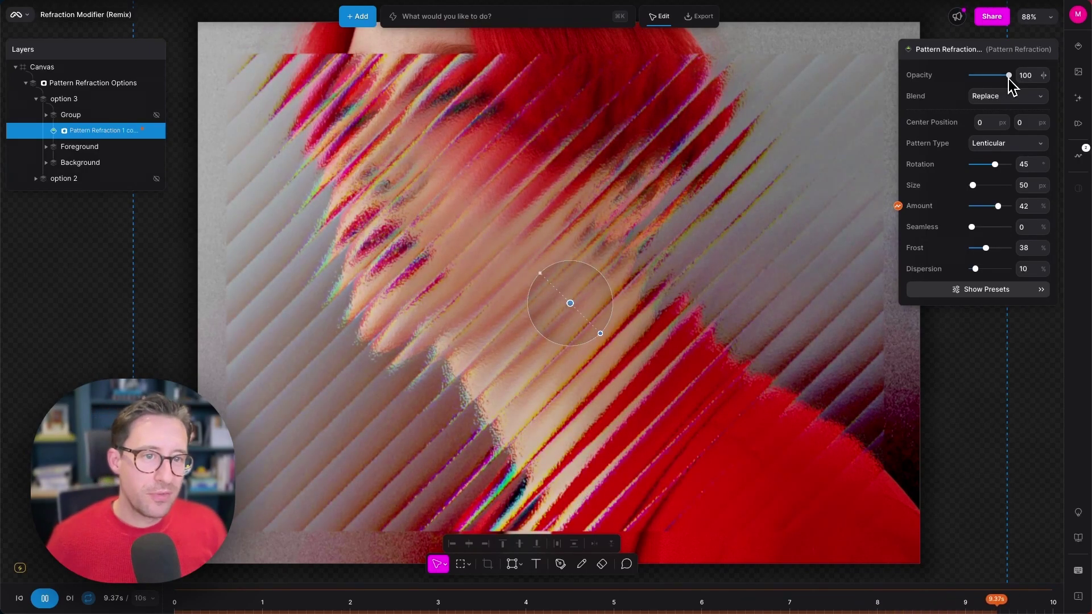
# Keep 100% opacity and Replace blending, and drag the refraction centre to -14.08, -51.76 px.
pyautogui.moveTo(1009, 75)
pyautogui.mouseDown()
pyautogui.moveTo(973, 75)
pyautogui.moveTo(990, 77)
pyautogui.moveTo(959, 91)
pyautogui.moveTo(995, 90)
pyautogui.mouseUp()
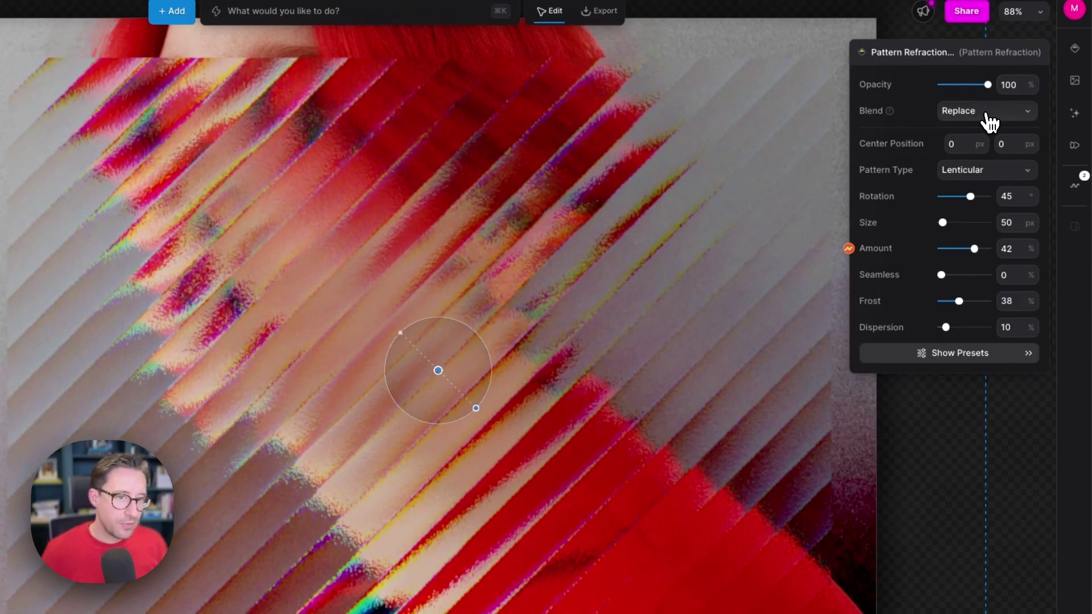
pyautogui.click(990, 121)
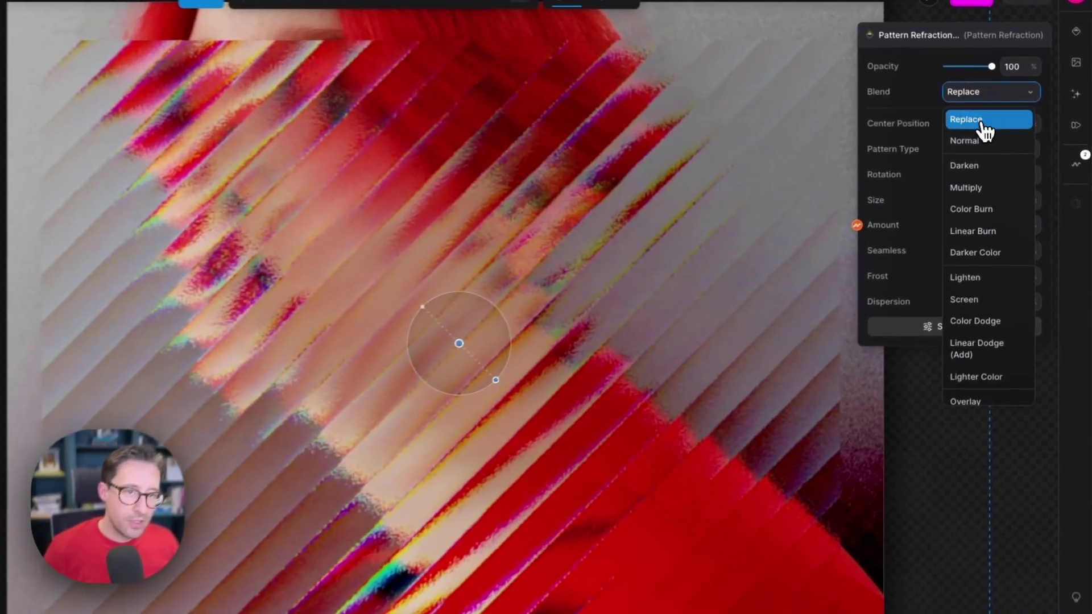
pyautogui.click(982, 121)
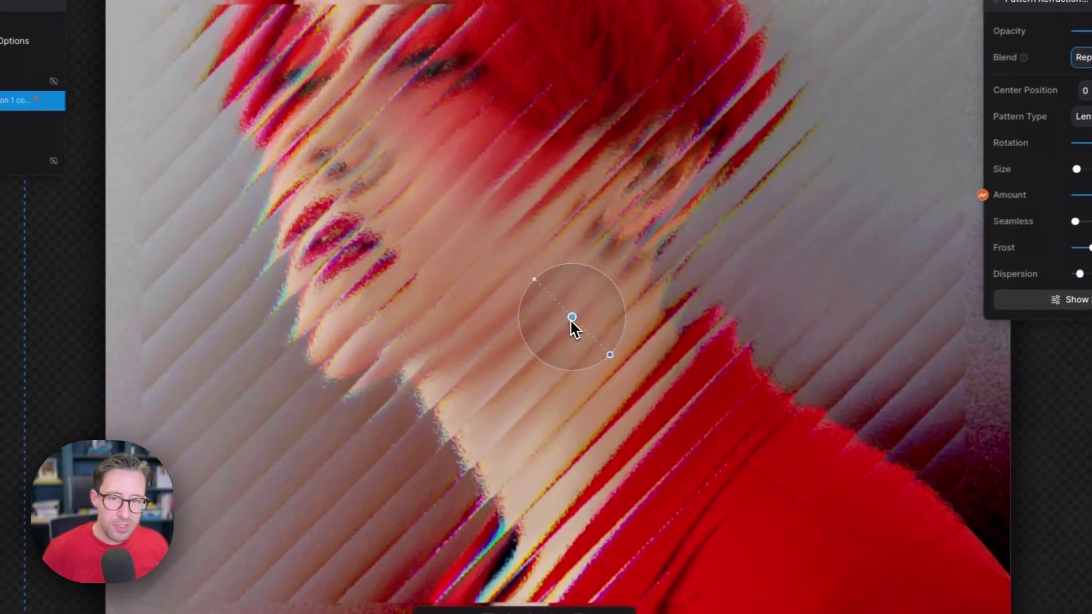
pyautogui.moveTo(572, 320); pyautogui.dragTo(561, 273)
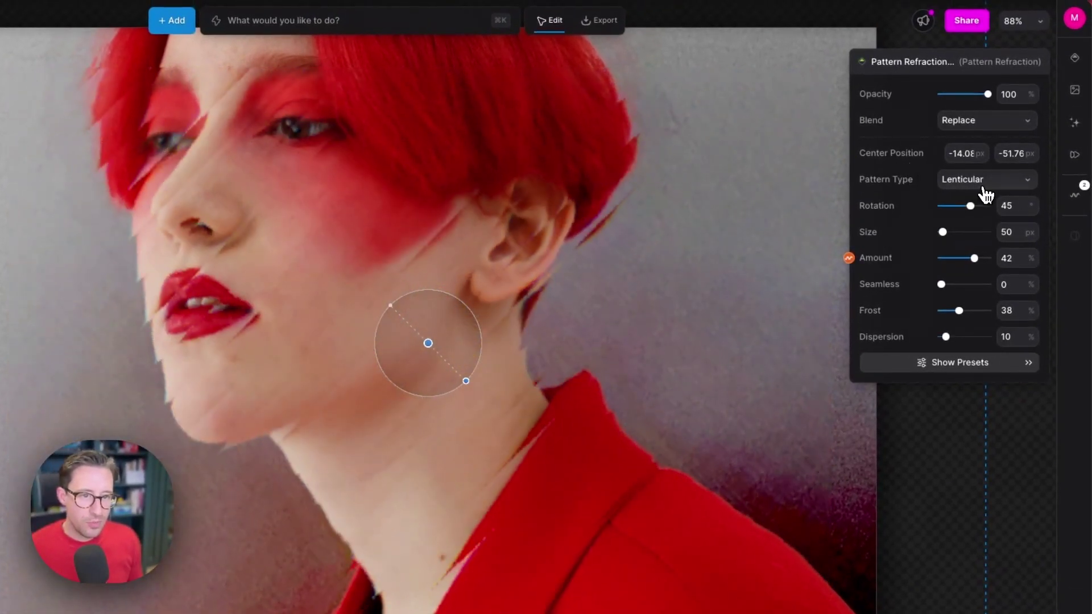
# Choose Waves as the Pattern Type, adding Amplitude and Frequency settings.
pyautogui.click(983, 188)
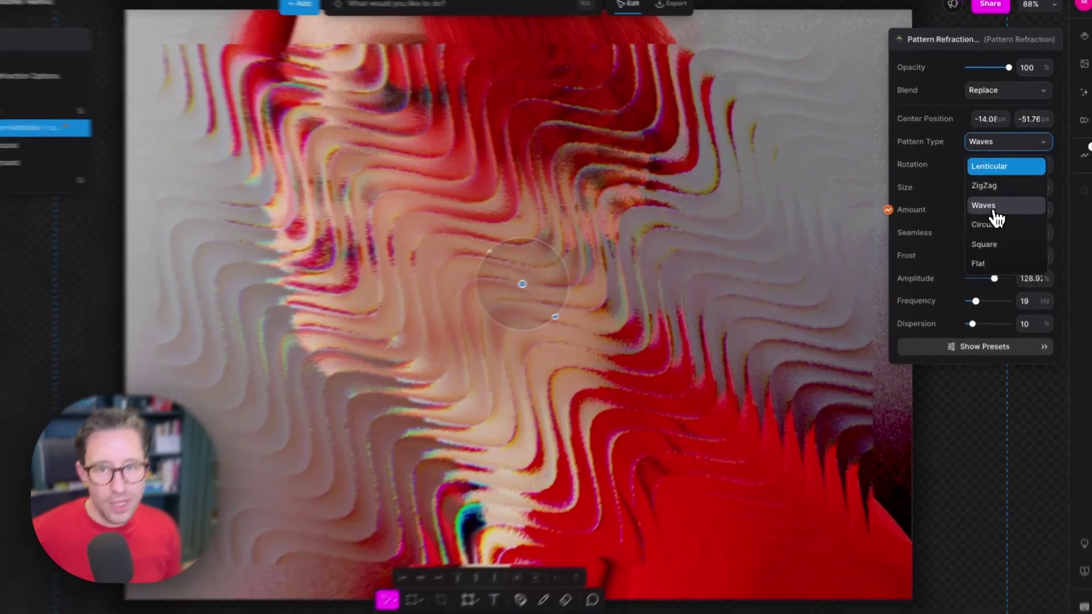
pyautogui.click(991, 206)
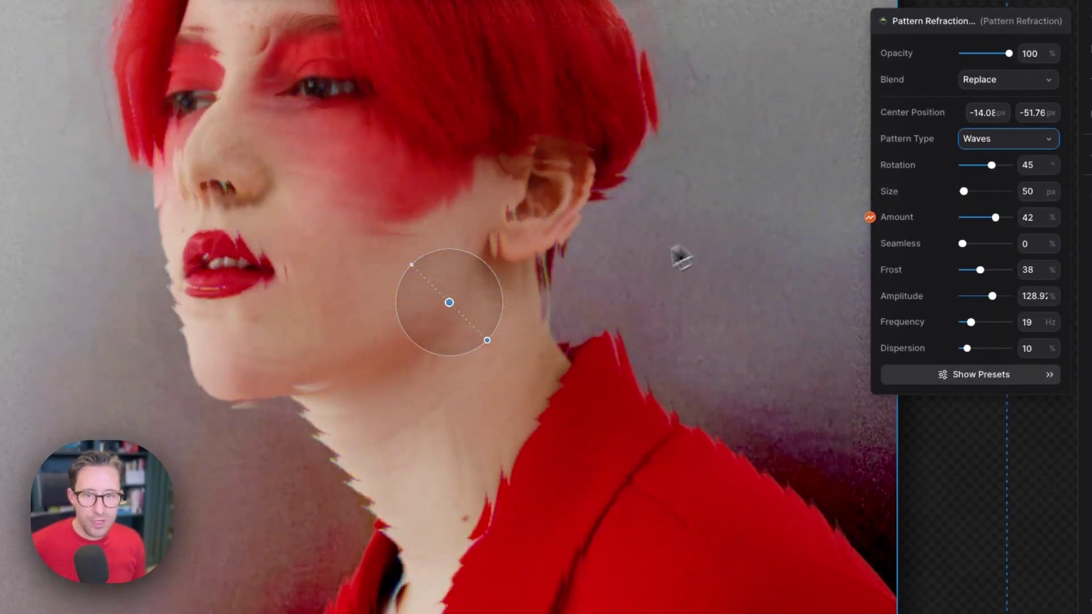
# Rotate the waves to -16.21° and bring up the Oscillator motion effect driving Amount.
pyautogui.moveTo(487, 340); pyautogui.dragTo(524, 273)
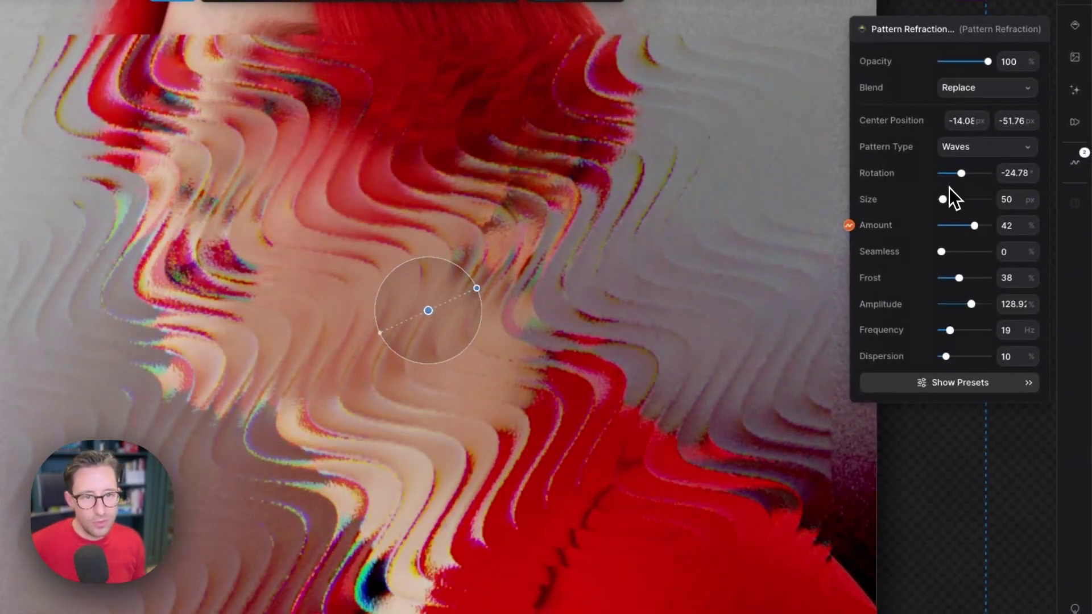
pyautogui.moveTo(960, 178)
pyautogui.mouseDown()
pyautogui.moveTo(971, 181)
pyautogui.moveTo(945, 200)
pyautogui.moveTo(957, 202)
pyautogui.moveTo(939, 203)
pyautogui.moveTo(989, 188)
pyautogui.moveTo(979, 183)
pyautogui.mouseUp()
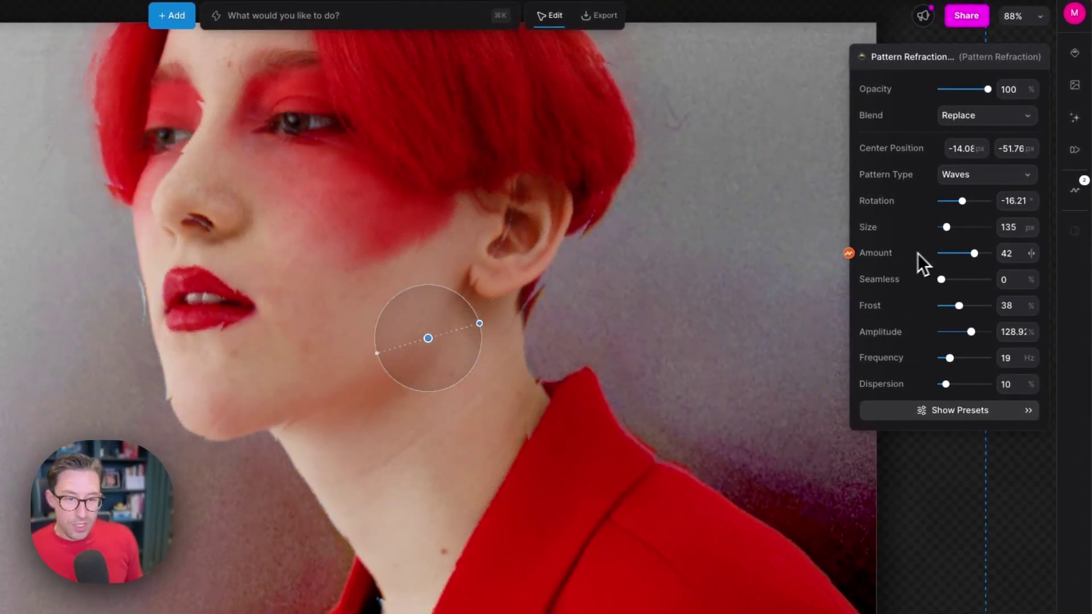
pyautogui.click(849, 254)
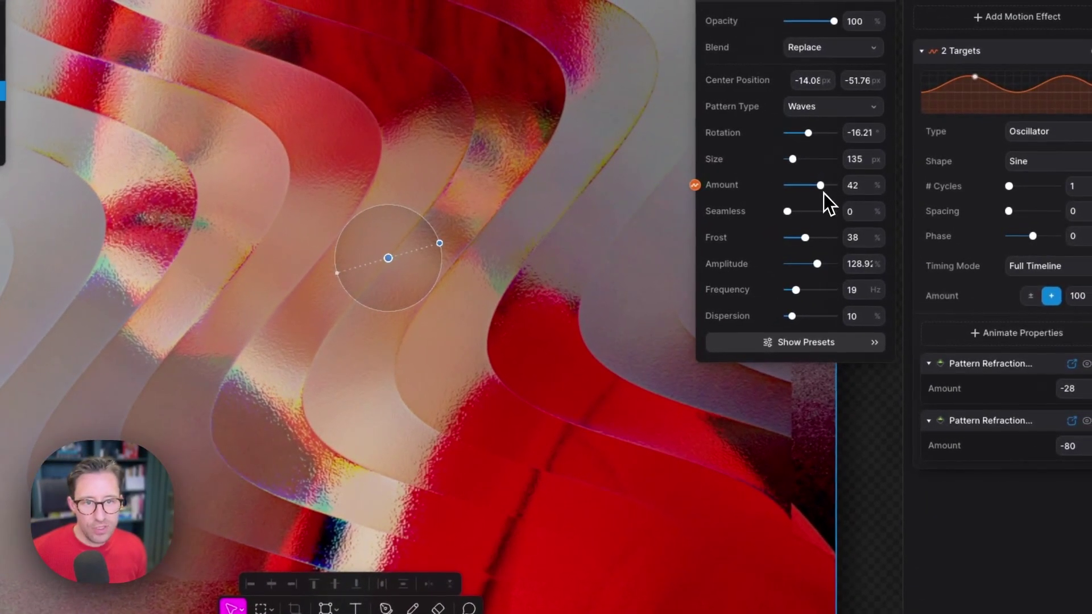
# Drag Amount to -21, compare Seamless at 0 and 77, and settle Frost around 21.
pyautogui.moveTo(821, 189); pyautogui.dragTo(805, 210)
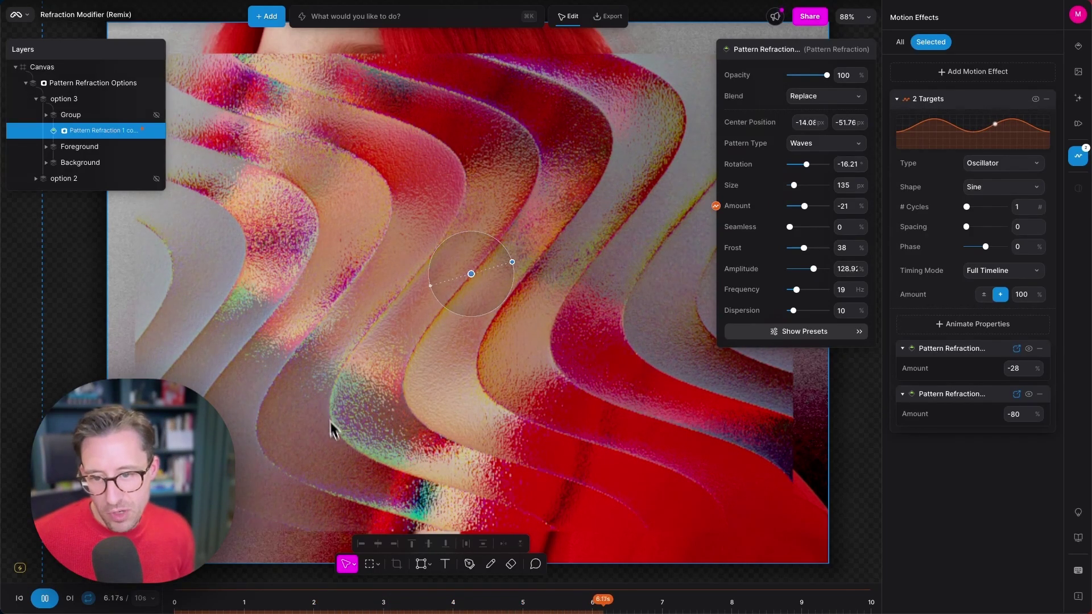
pyautogui.click(804, 227)
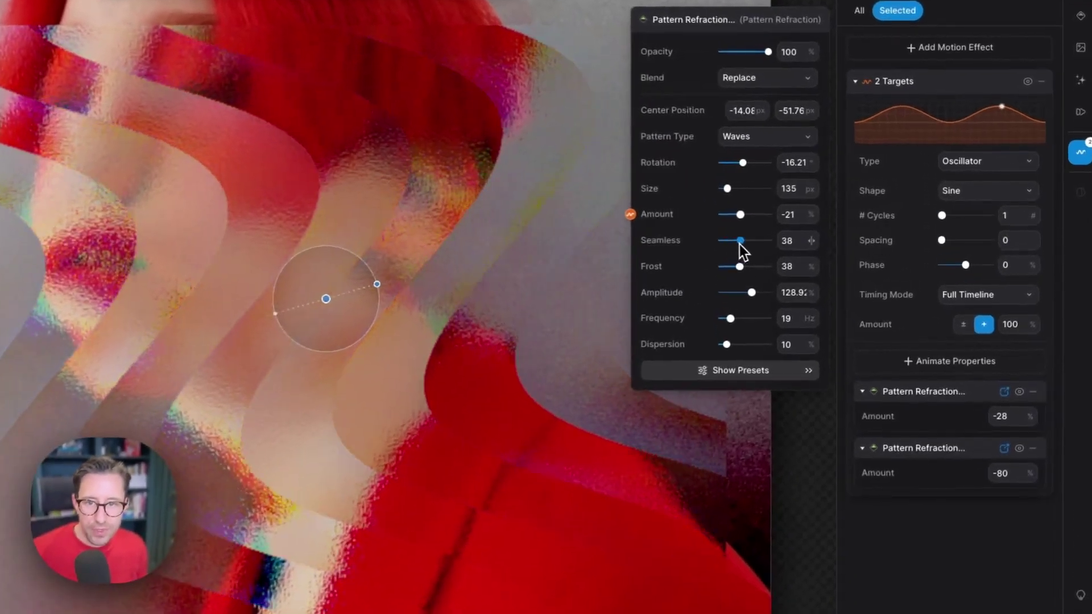
pyautogui.moveTo(740, 244); pyautogui.dragTo(765, 250)
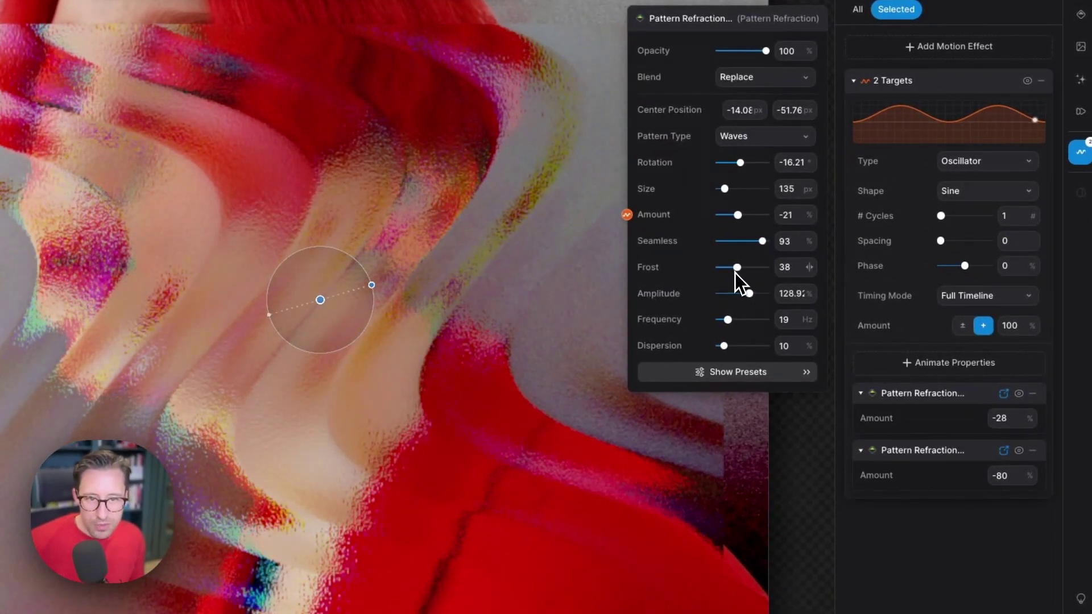
pyautogui.moveTo(739, 274); pyautogui.dragTo(726, 273)
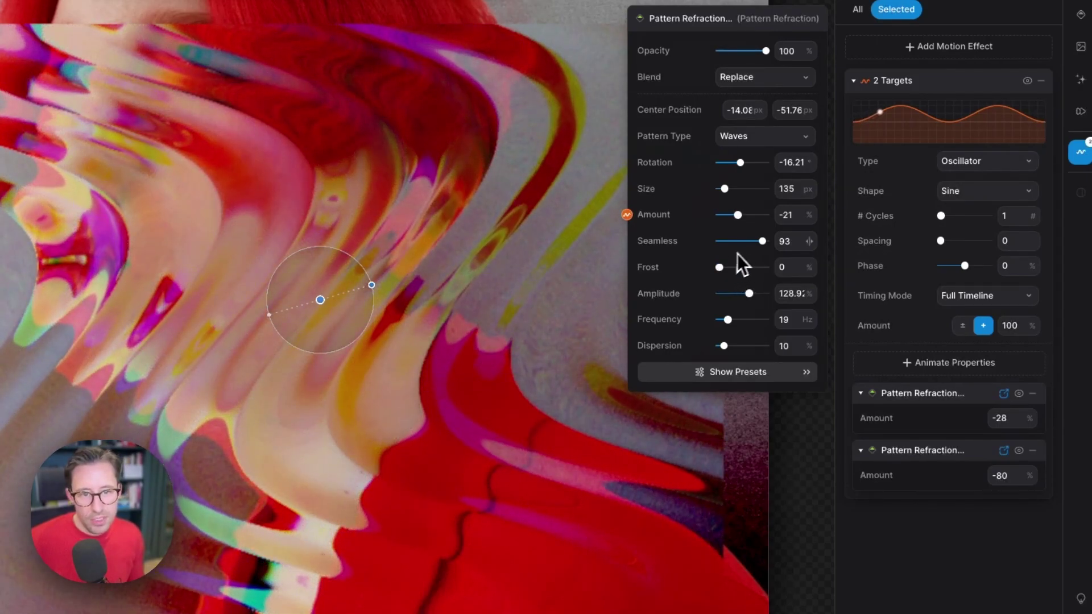
pyautogui.moveTo(762, 242)
pyautogui.mouseDown()
pyautogui.moveTo(715, 243)
pyautogui.moveTo(746, 242)
pyautogui.mouseUp()
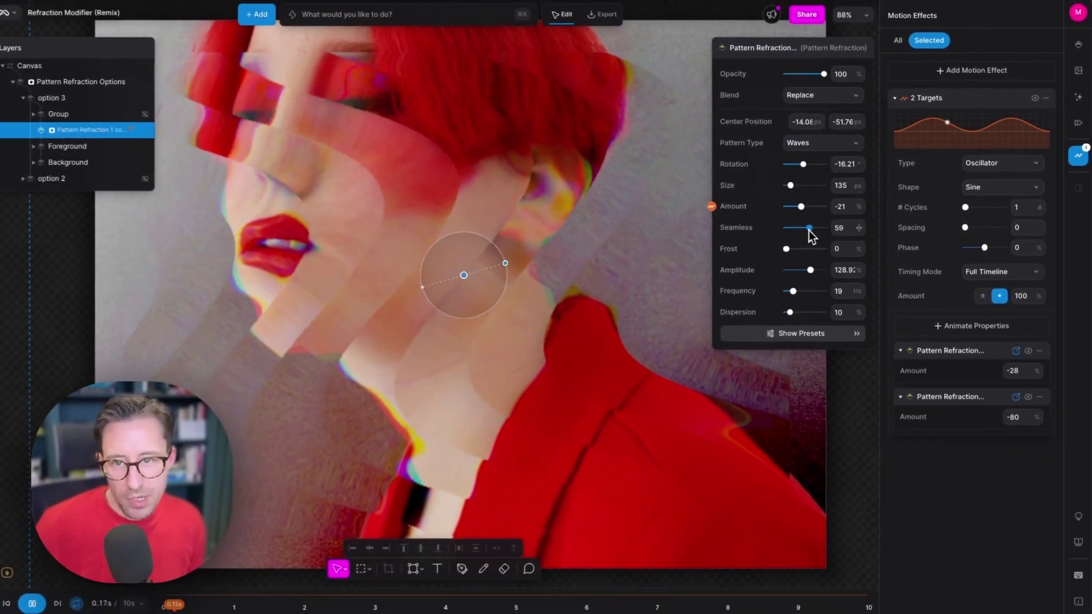
pyautogui.moveTo(809, 229); pyautogui.dragTo(763, 245)
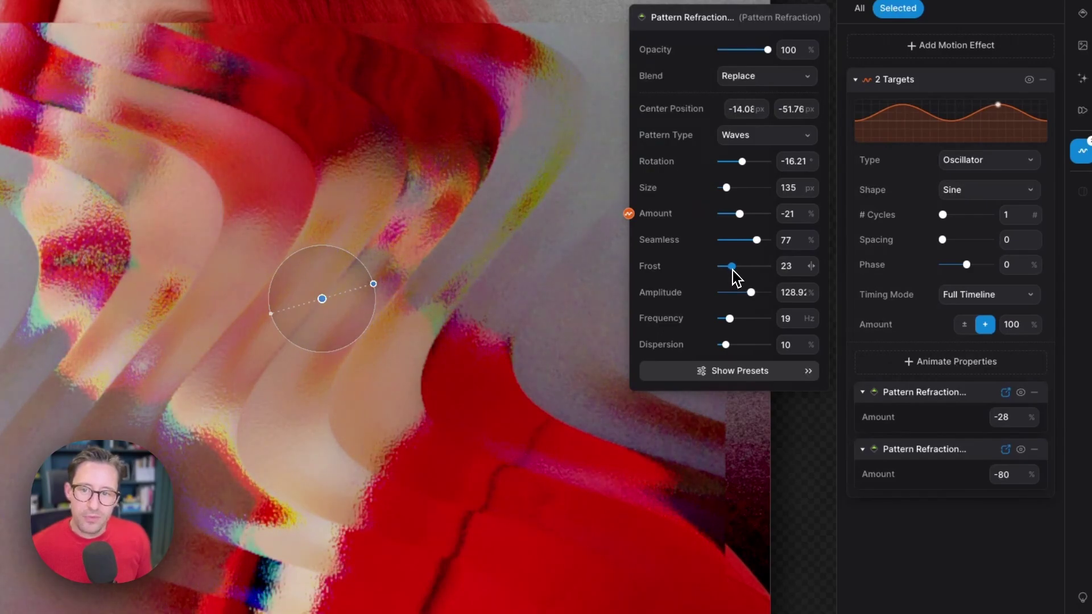
pyautogui.moveTo(733, 271); pyautogui.dragTo(739, 271)
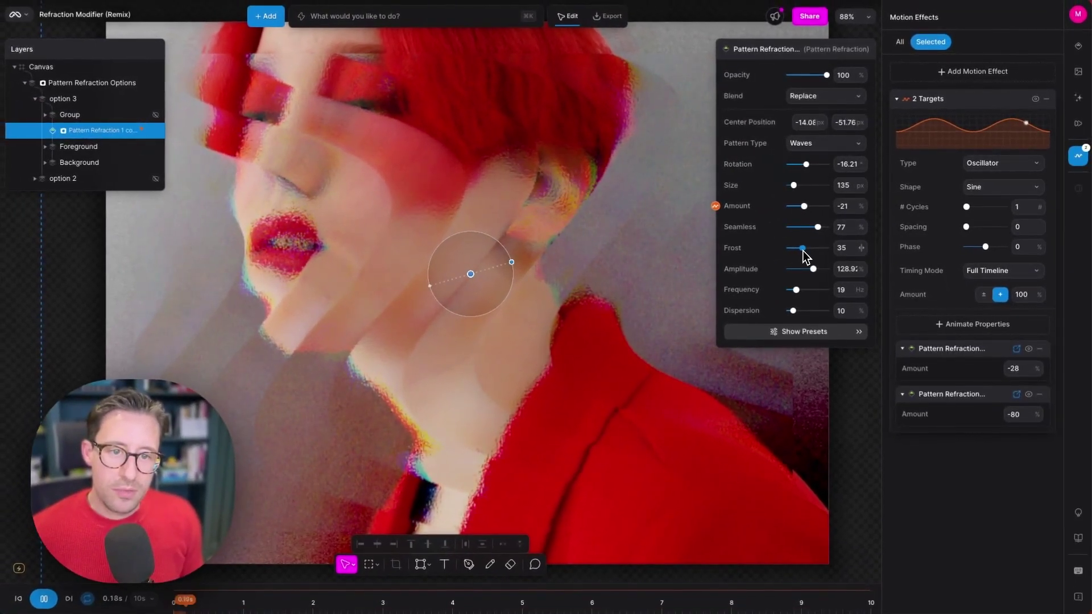
pyautogui.moveTo(804, 251); pyautogui.dragTo(798, 251)
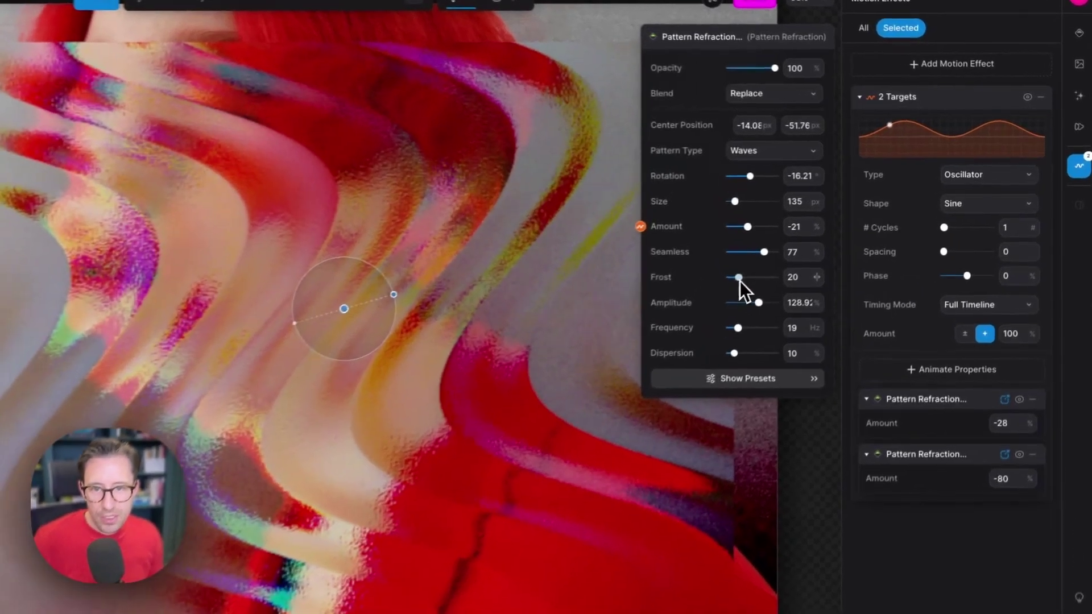
pyautogui.click(768, 151)
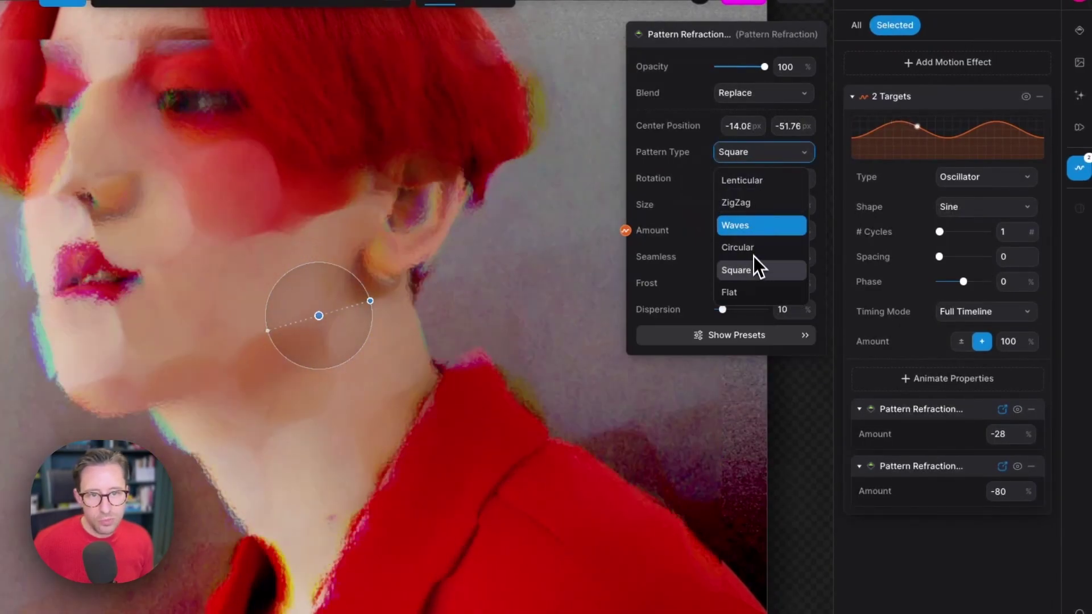
# Switch to the Circular pattern at 56 px, testing then removing Dispersion.
pyautogui.click(755, 254)
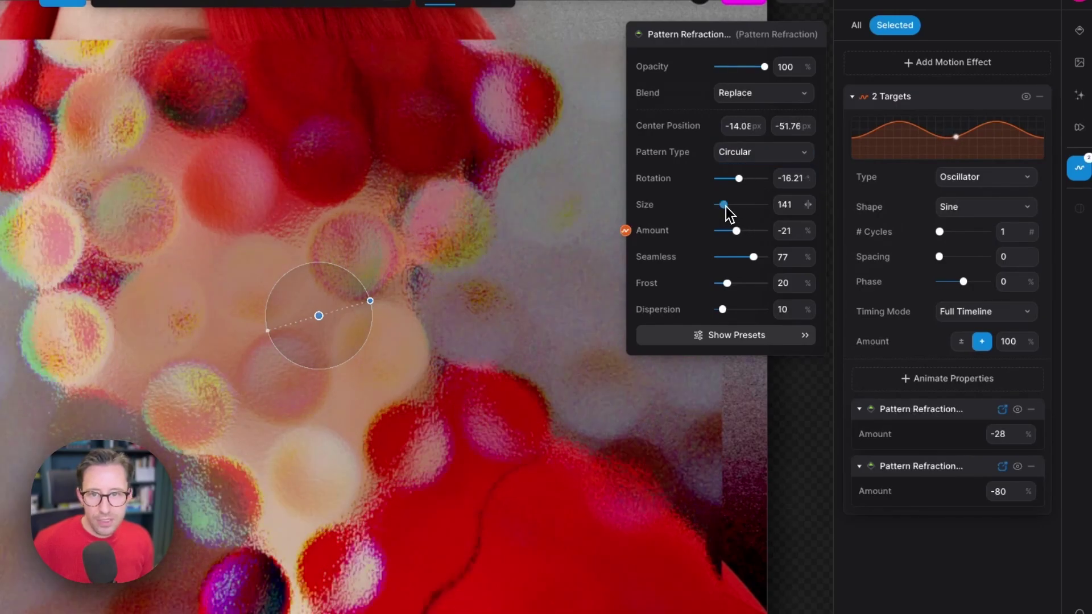
pyautogui.moveTo(724, 208); pyautogui.dragTo(722, 210)
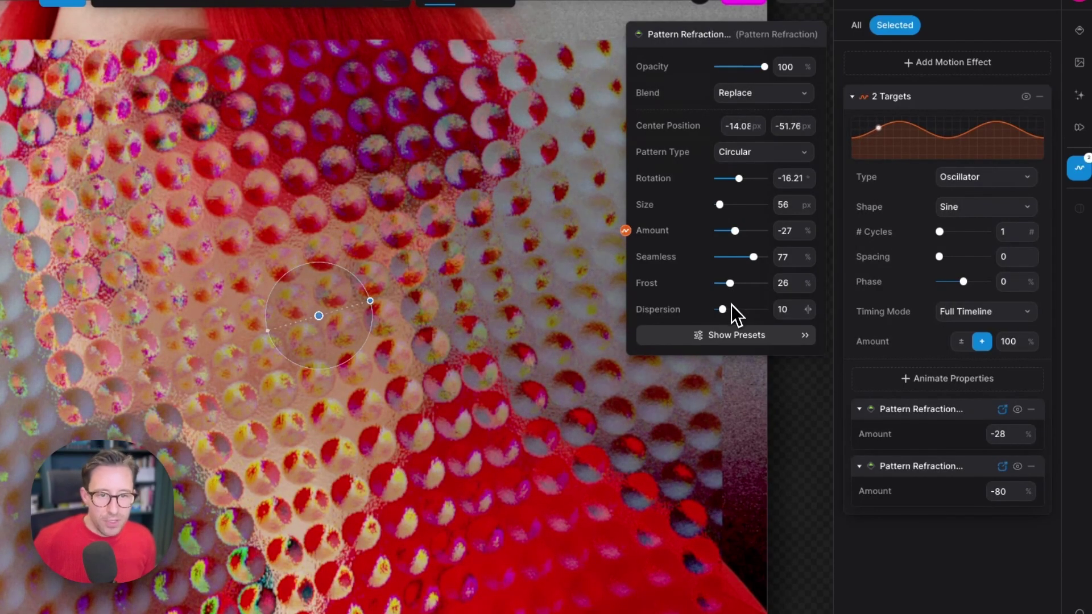
pyautogui.moveTo(725, 316); pyautogui.dragTo(742, 311)
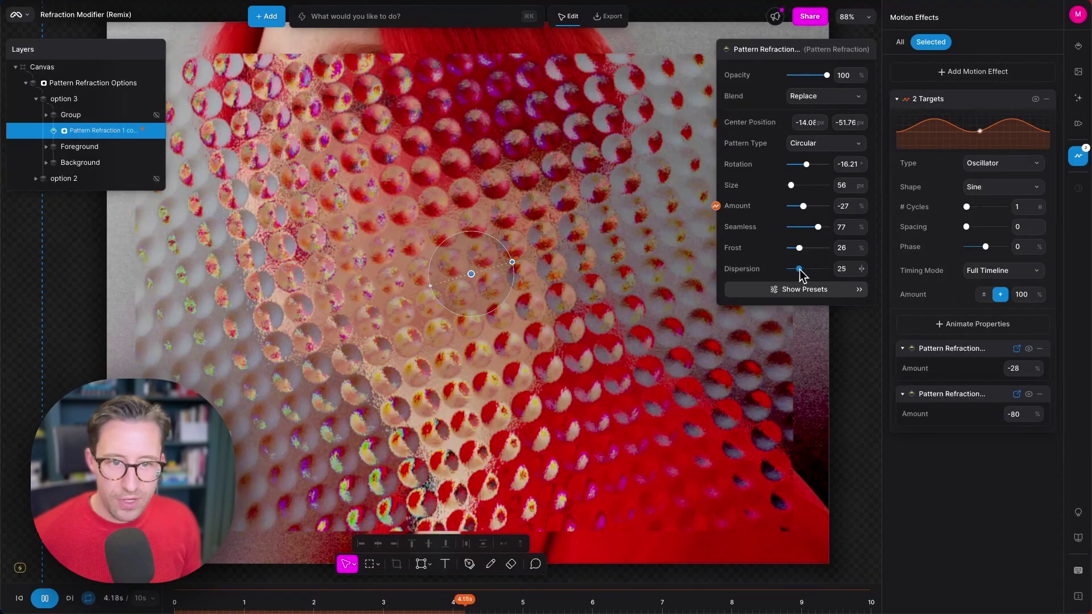
pyautogui.moveTo(798, 269); pyautogui.dragTo(785, 275)
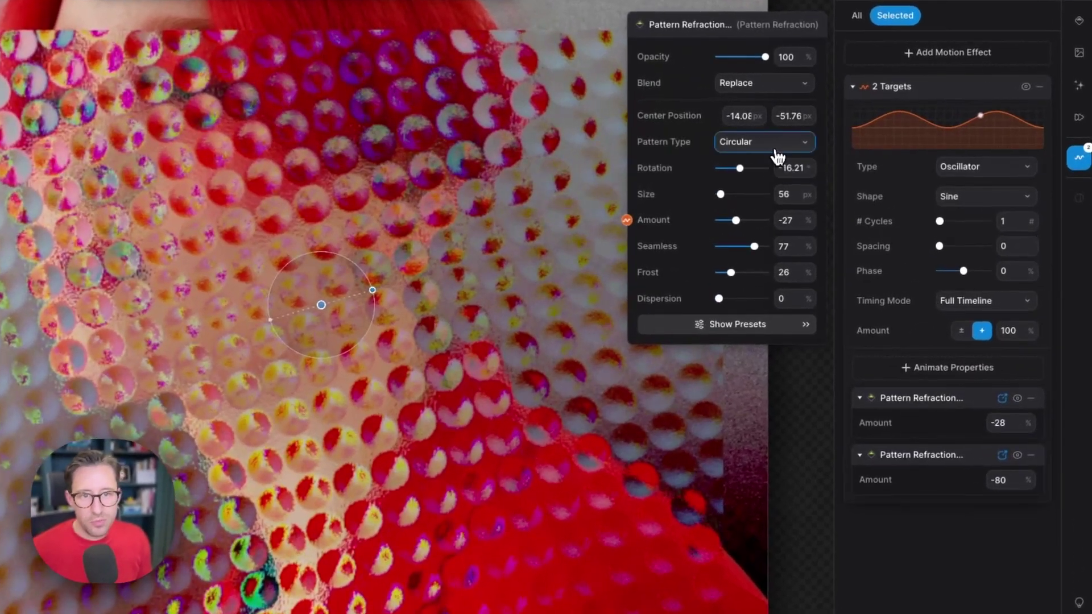
# Change the pattern to ZigZag and set Dispersion to about 16.
pyautogui.click(824, 143)
pyautogui.click(807, 182)
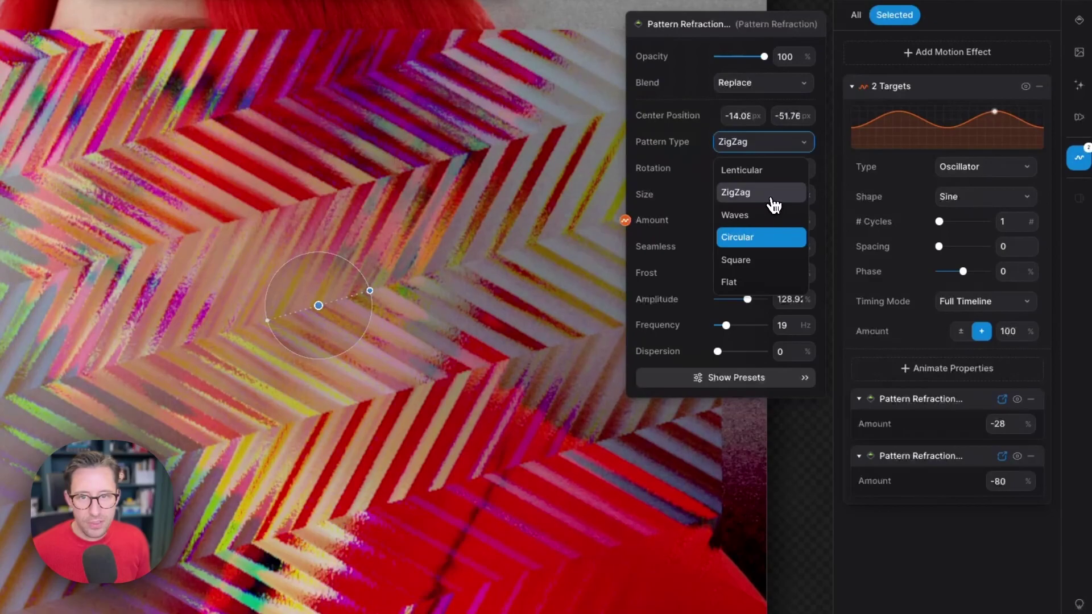
pyautogui.click(775, 205)
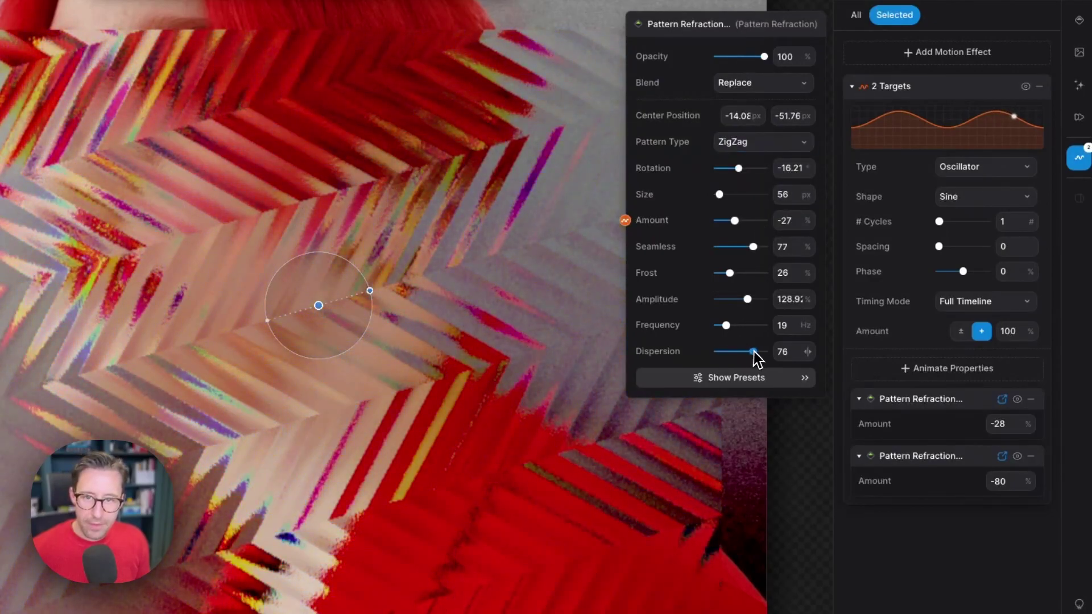
pyautogui.moveTo(764, 353); pyautogui.dragTo(741, 354)
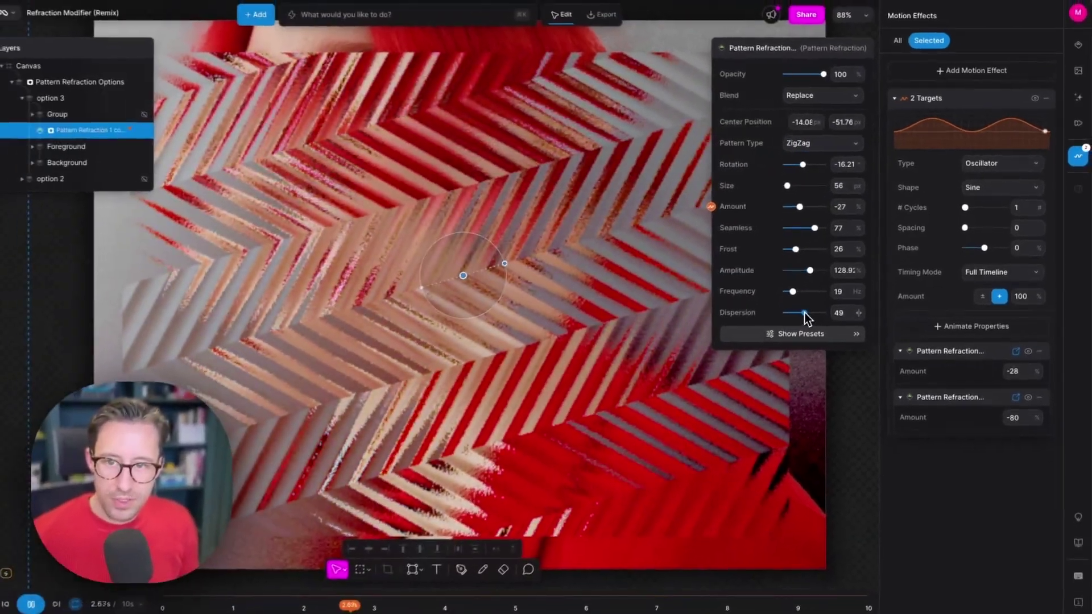
pyautogui.moveTo(806, 316)
pyautogui.mouseDown()
pyautogui.moveTo(823, 318)
pyautogui.moveTo(796, 314)
pyautogui.mouseUp()
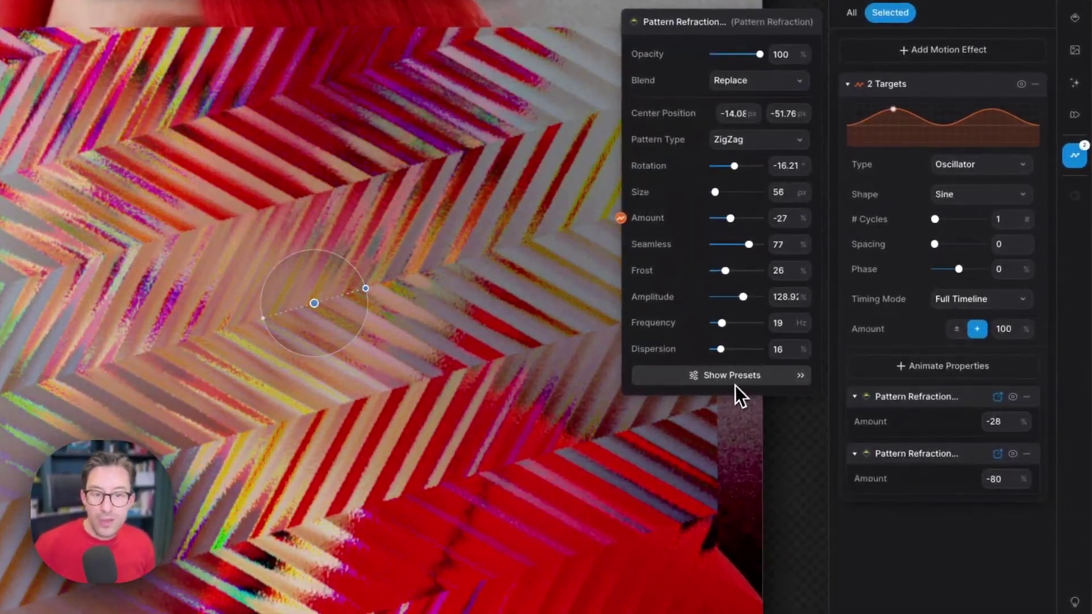
pyautogui.click(735, 377)
# Cycle through the Fluted Glass, Quilted Glass, Frosted Waves, Bubble Wrap and Square Zig-Zag presets.
pyautogui.click(880, 126)
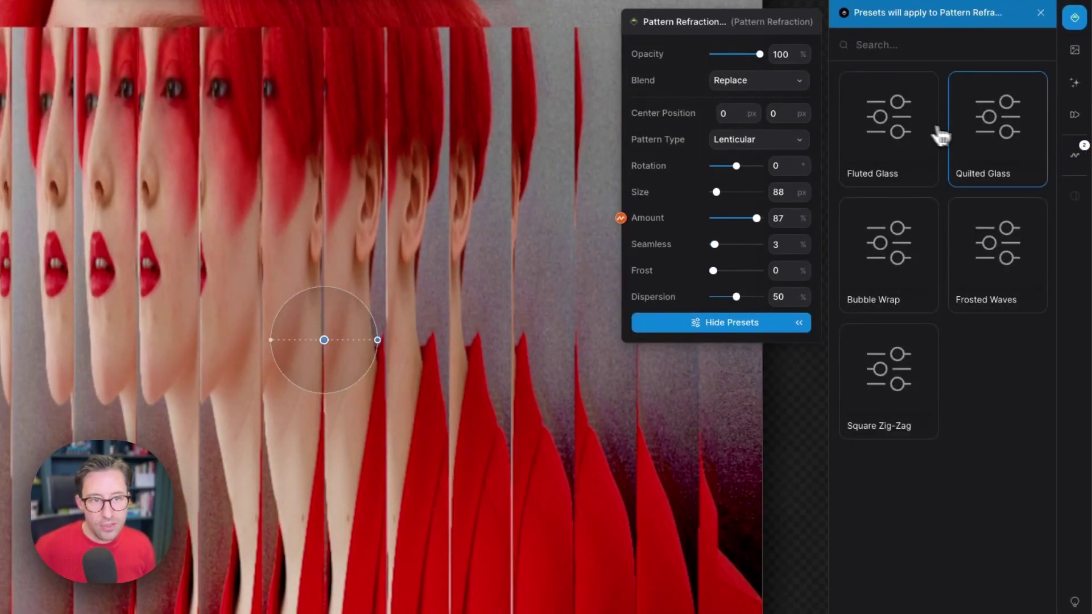
pyautogui.click(967, 138)
pyautogui.click(992, 253)
pyautogui.click(887, 253)
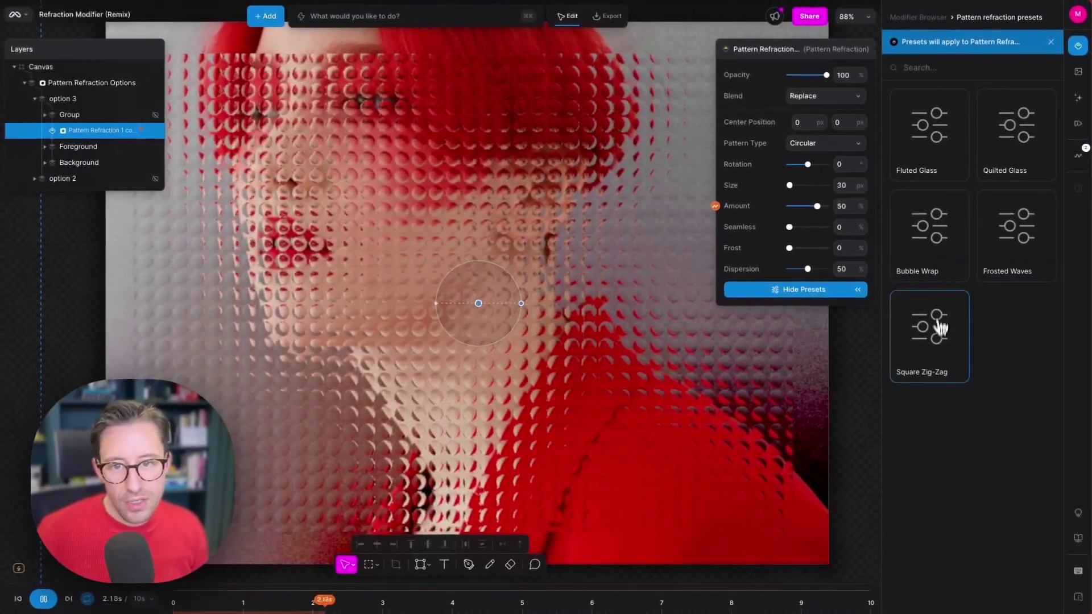
pyautogui.click(940, 328)
pyautogui.click(933, 285)
pyautogui.click(1004, 245)
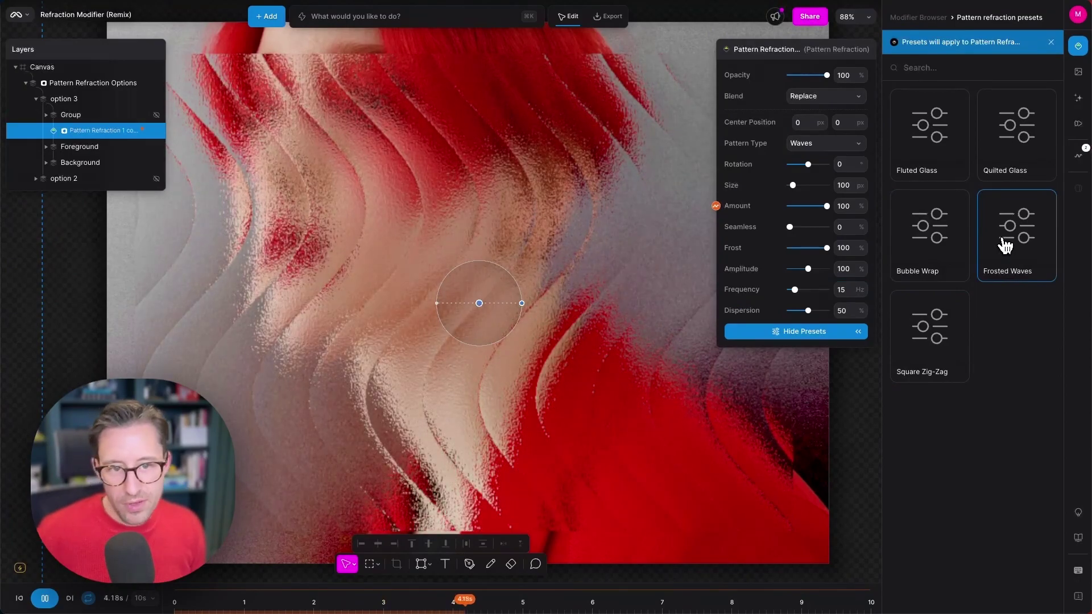
pyautogui.click(949, 238)
pyautogui.click(1006, 135)
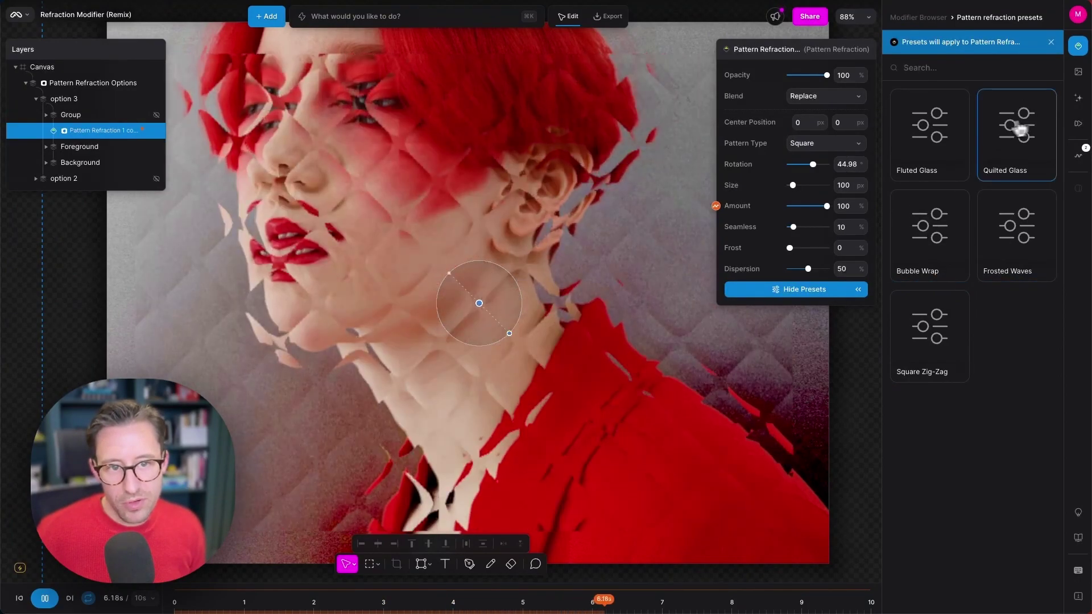
pyautogui.click(936, 335)
# Compare the presets again, finish on Square Zig-Zag, and select the Pattern Refraction Options layer.
pyautogui.click(934, 171)
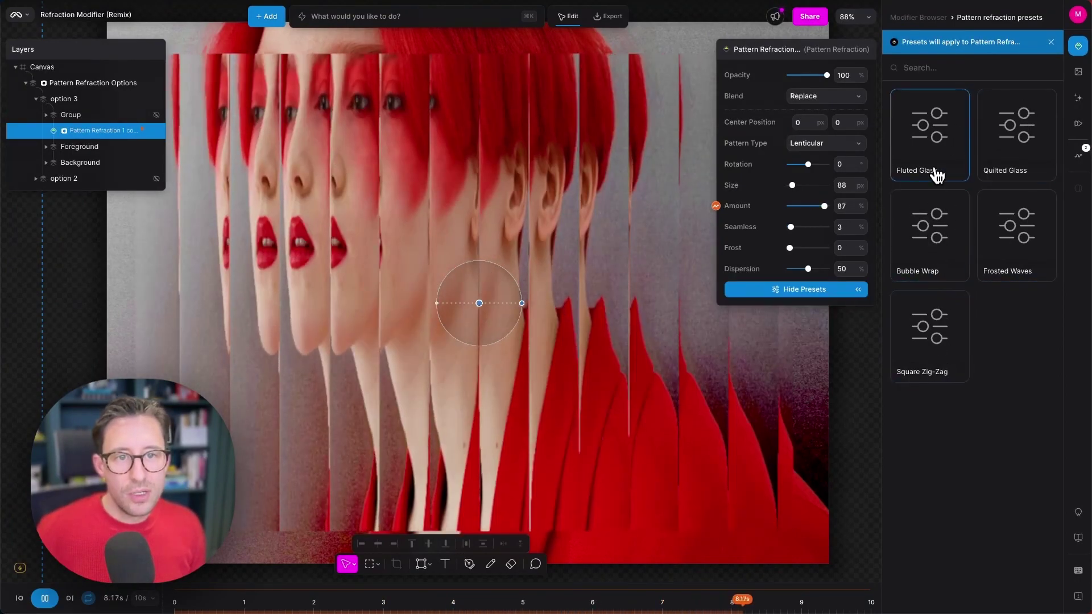
pyautogui.click(1000, 159)
pyautogui.click(1000, 224)
pyautogui.click(958, 165)
pyautogui.click(995, 244)
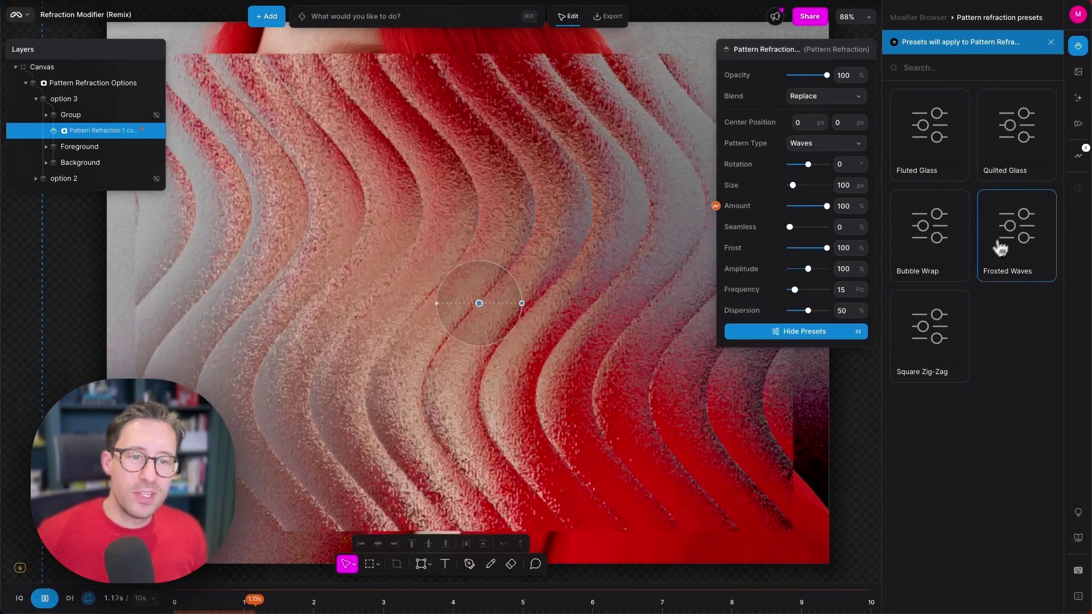
pyautogui.click(958, 153)
pyautogui.click(958, 246)
pyautogui.click(979, 258)
pyautogui.click(954, 237)
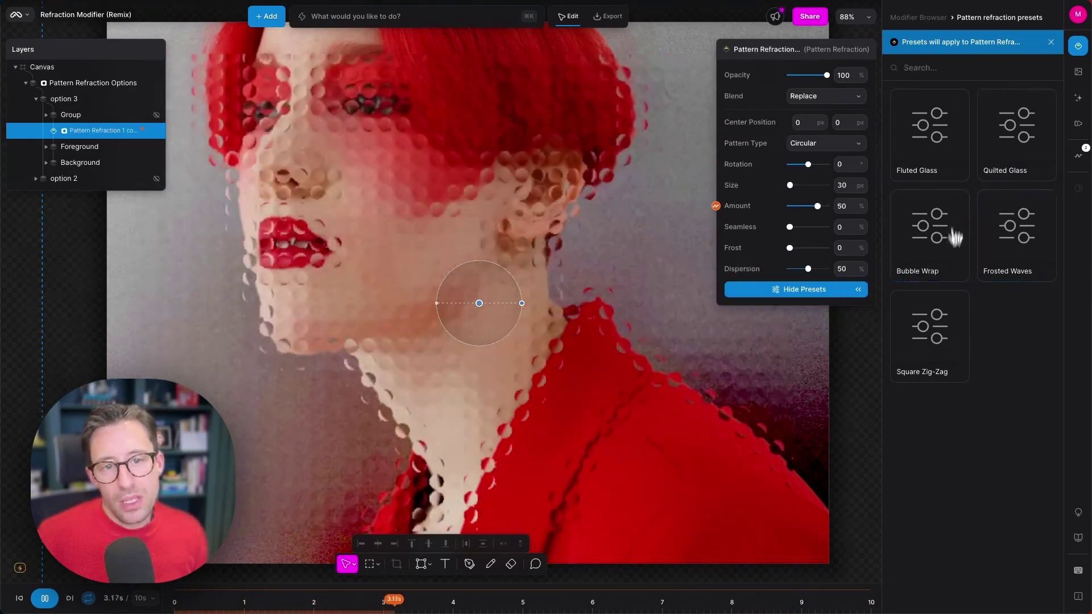
pyautogui.click(930, 335)
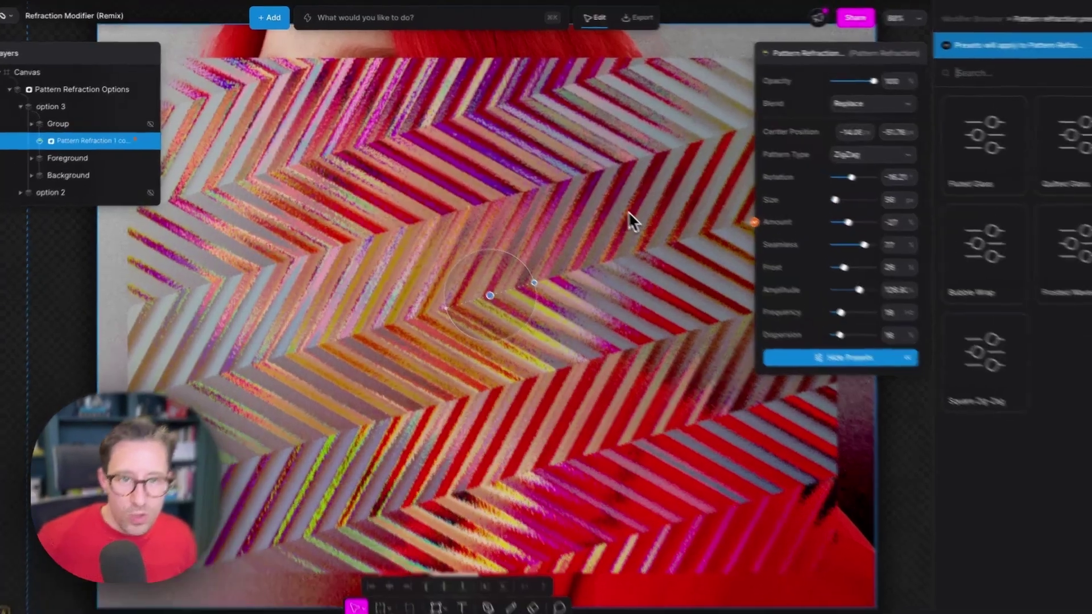
pyautogui.click(614, 213)
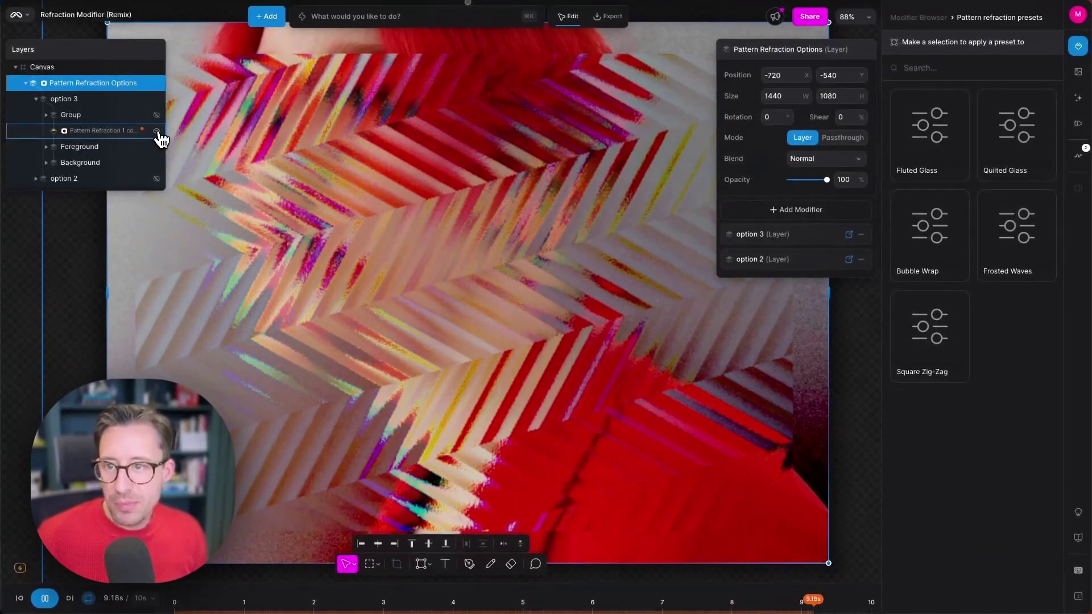
# Hide the original Pattern Refraction layer and add a new Pattern Refraction modifier via 'refr' search.
pyautogui.click(157, 131)
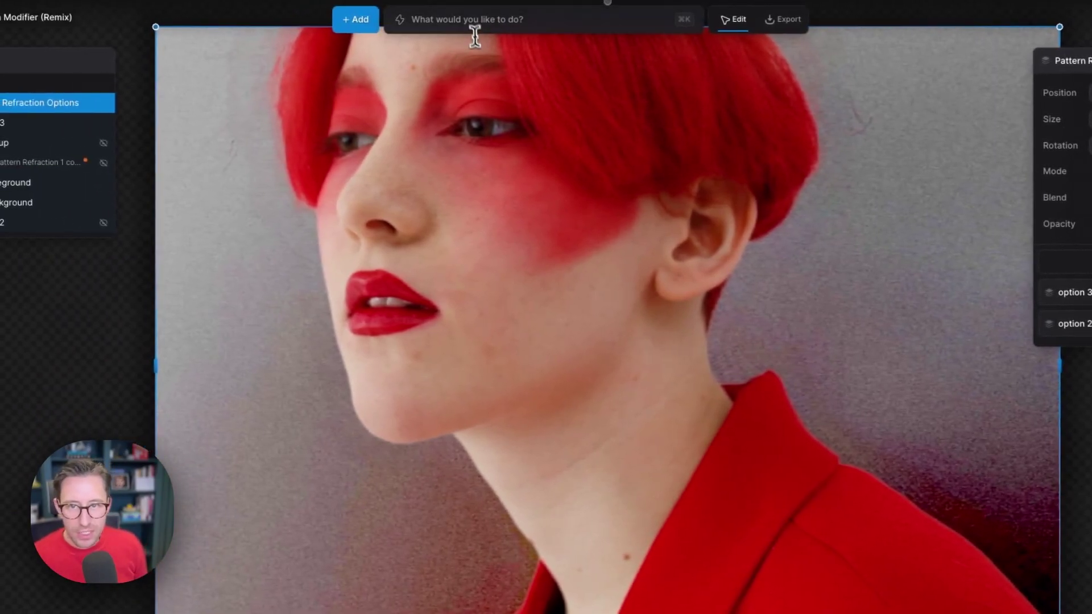
pyautogui.click(414, 21)
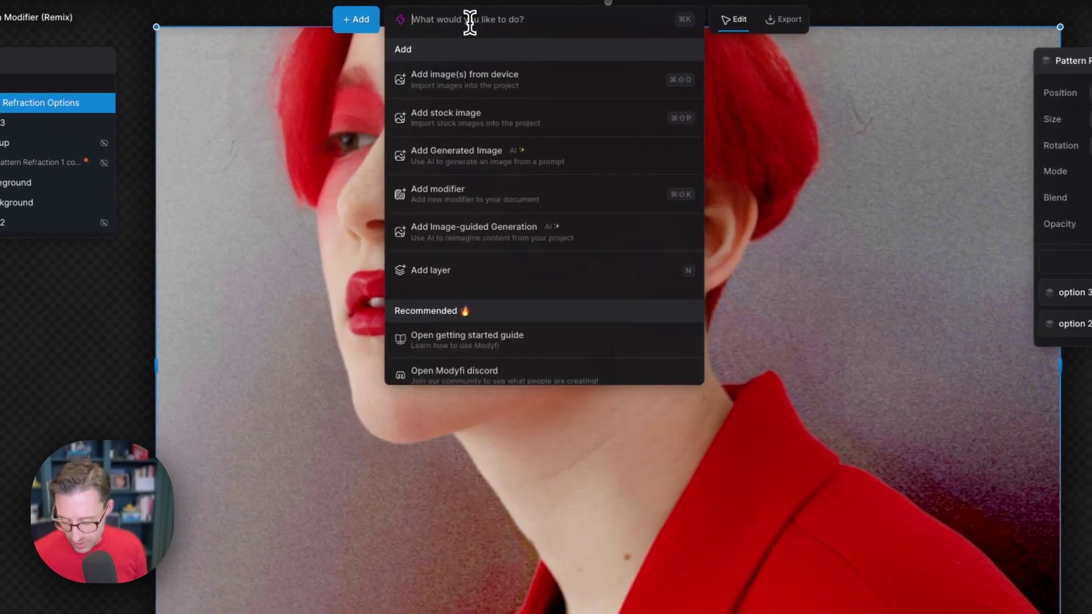
pyautogui.write('refr')
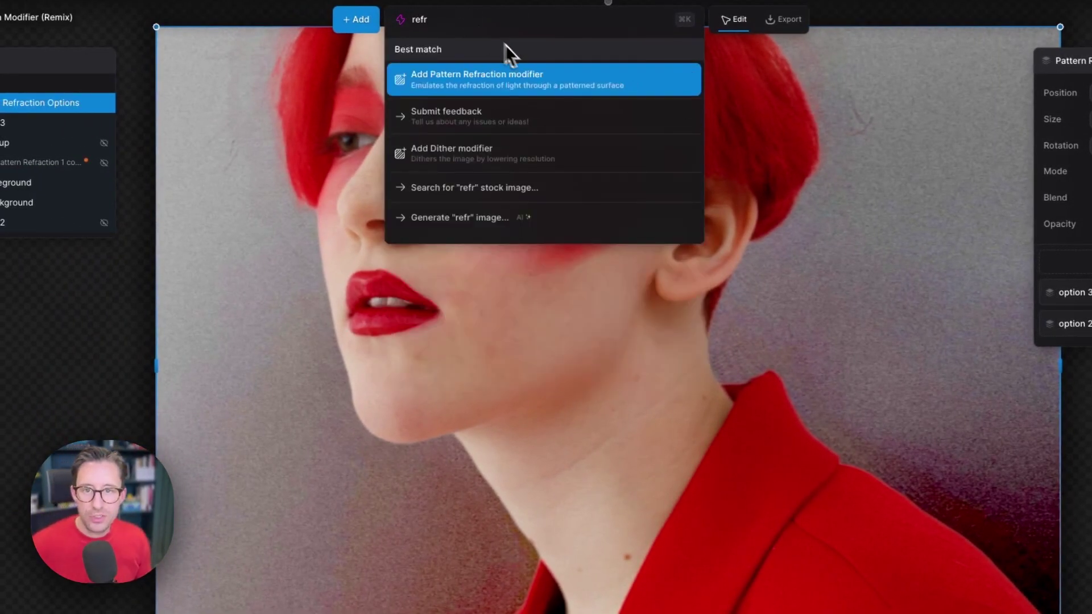
pyautogui.click(521, 79)
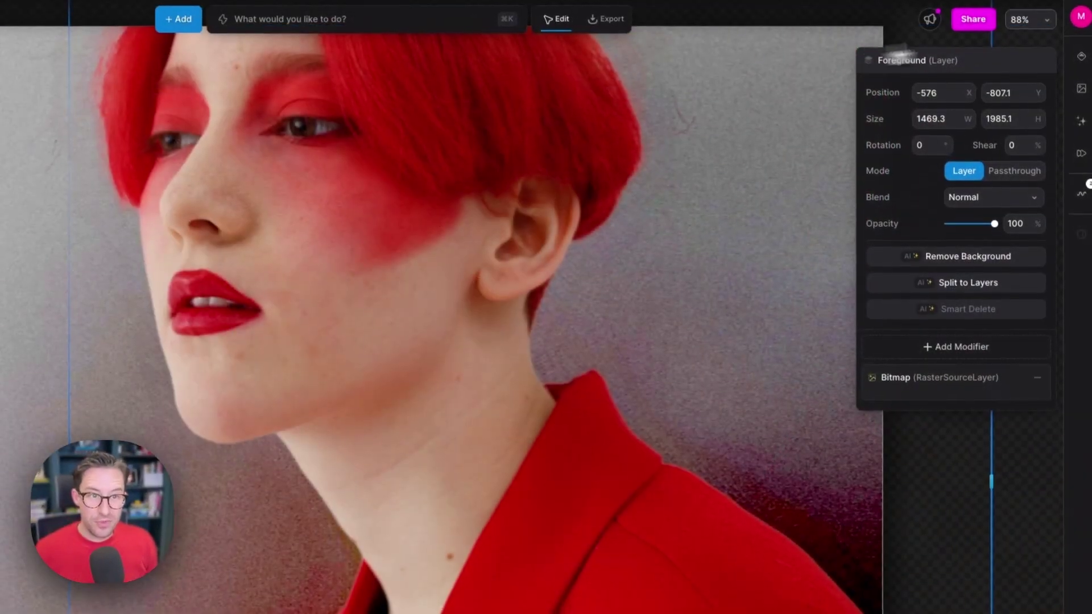
# Open the modifier browser and try Lens Distortion on the photo.
pyautogui.click(1082, 56)
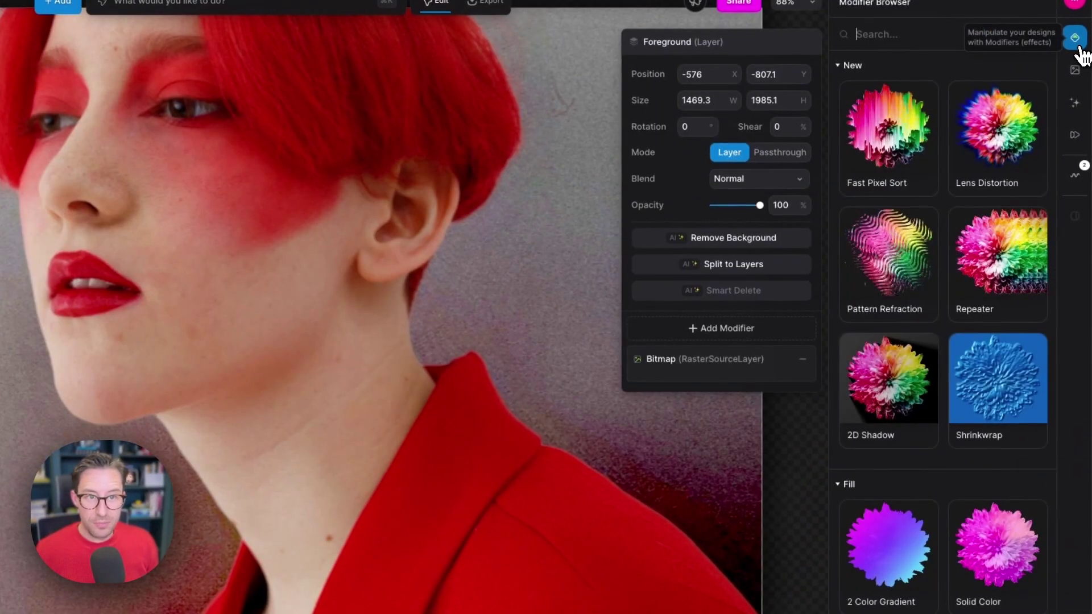
pyautogui.click(1081, 56)
pyautogui.click(1081, 56)
pyautogui.click(1081, 48)
pyautogui.click(1081, 49)
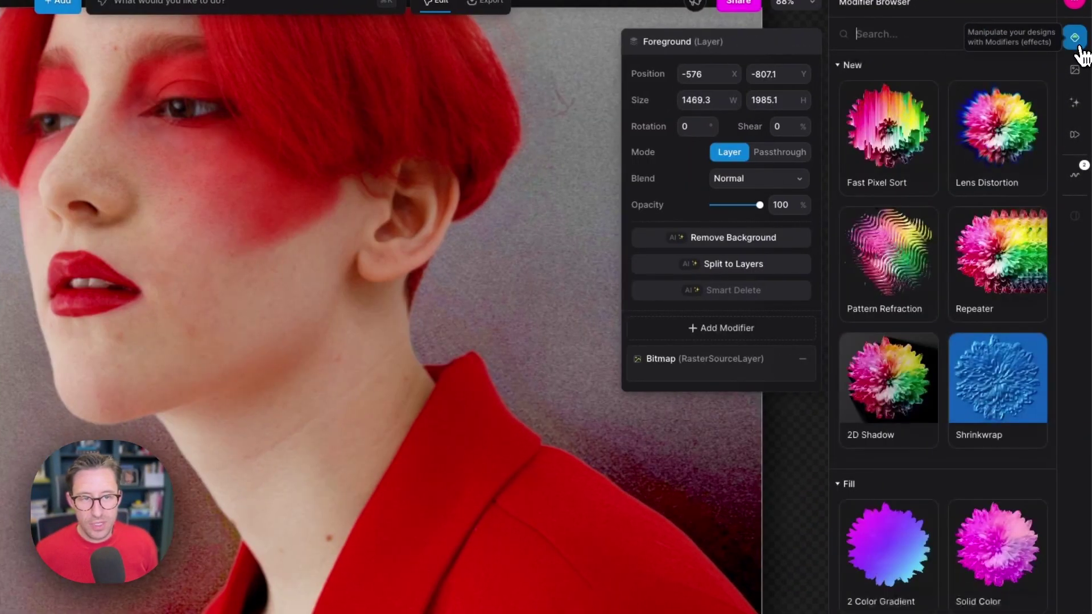
pyautogui.click(1001, 143)
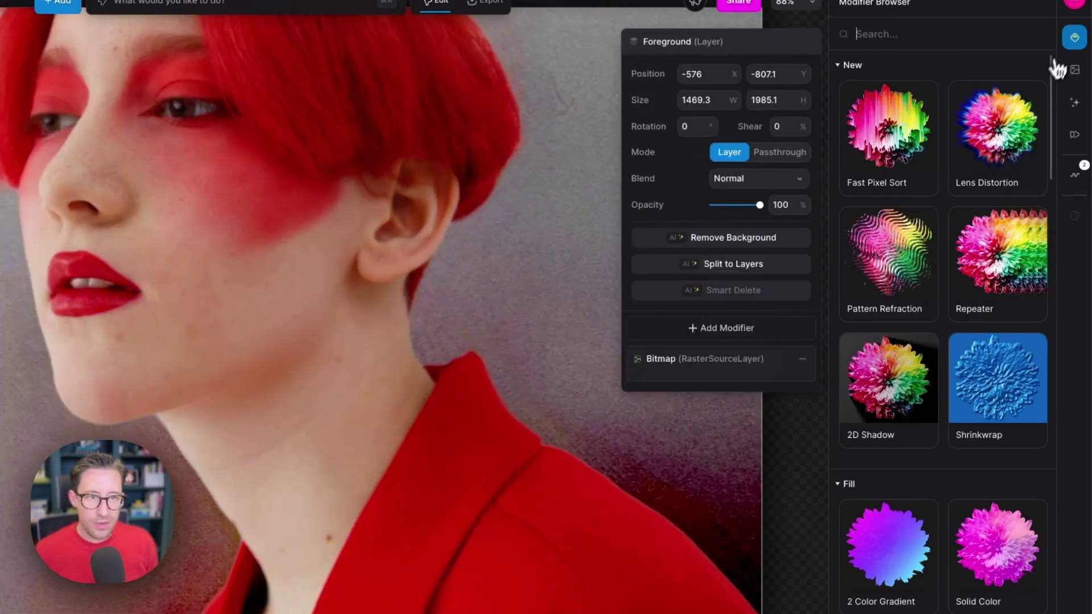
pyautogui.click(1075, 41)
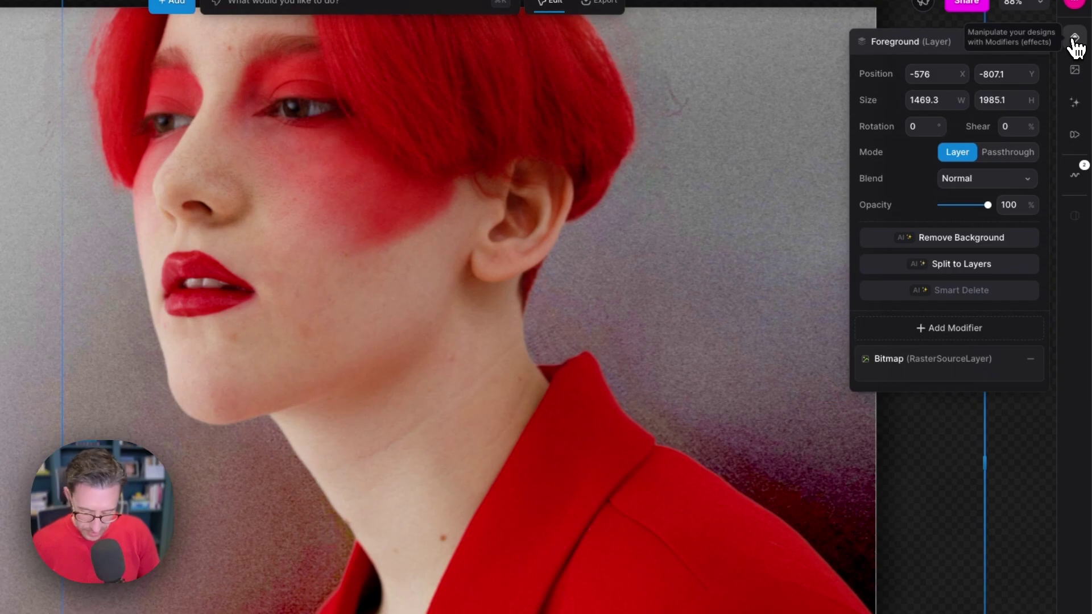
pyautogui.click(1075, 40)
pyautogui.click(1075, 40)
pyautogui.click(1075, 40)
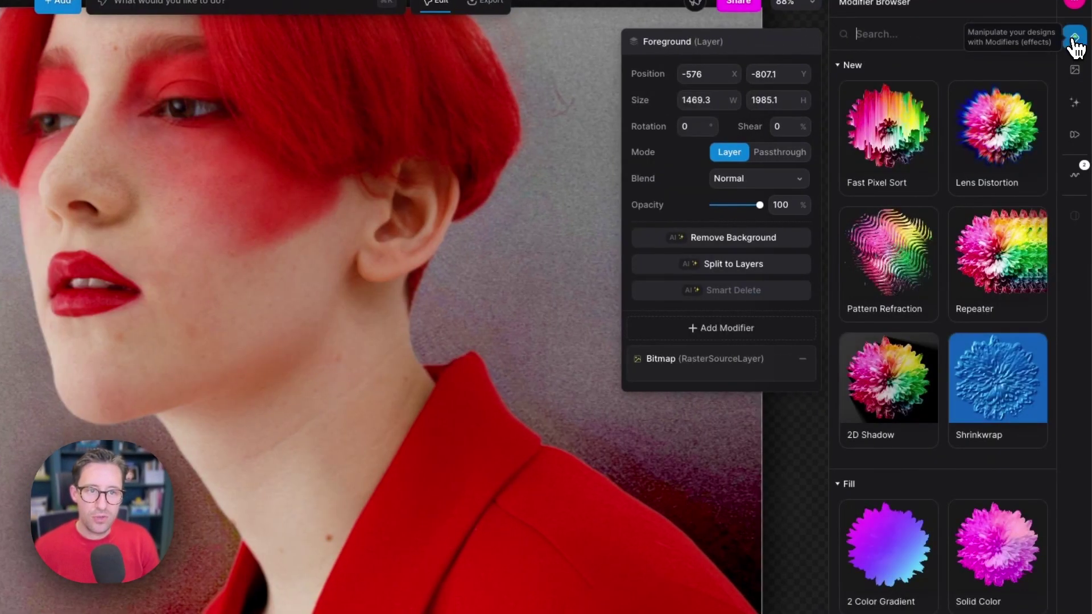
# Add Pattern Refraction by searching 'ref', then apply the Square Zig-Zag and Bubble Wrap presets.
pyautogui.write('ref')
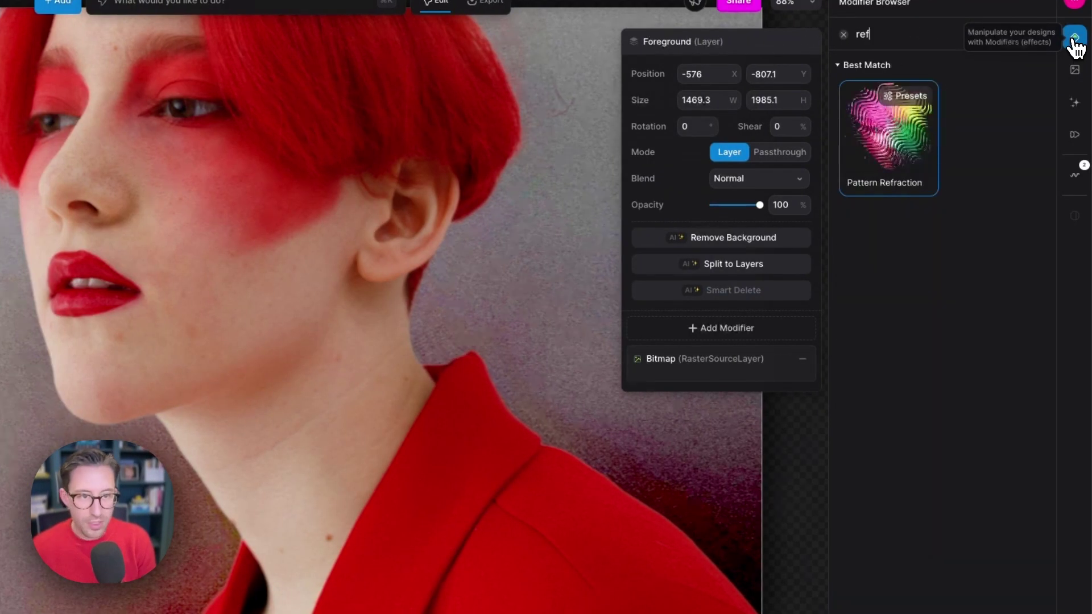
pyautogui.press('Return')
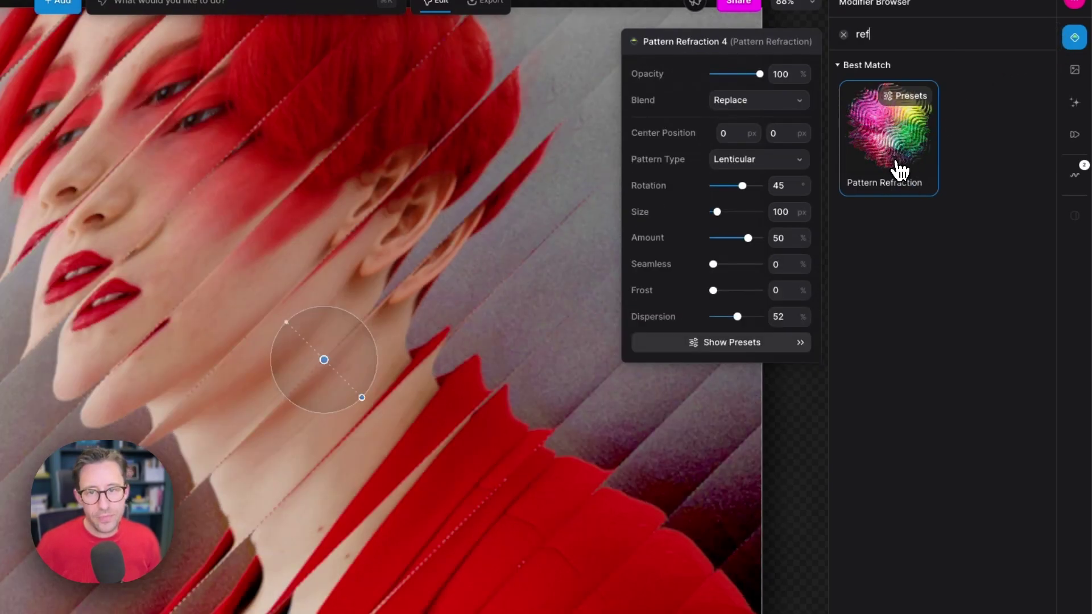
pyautogui.click(922, 121)
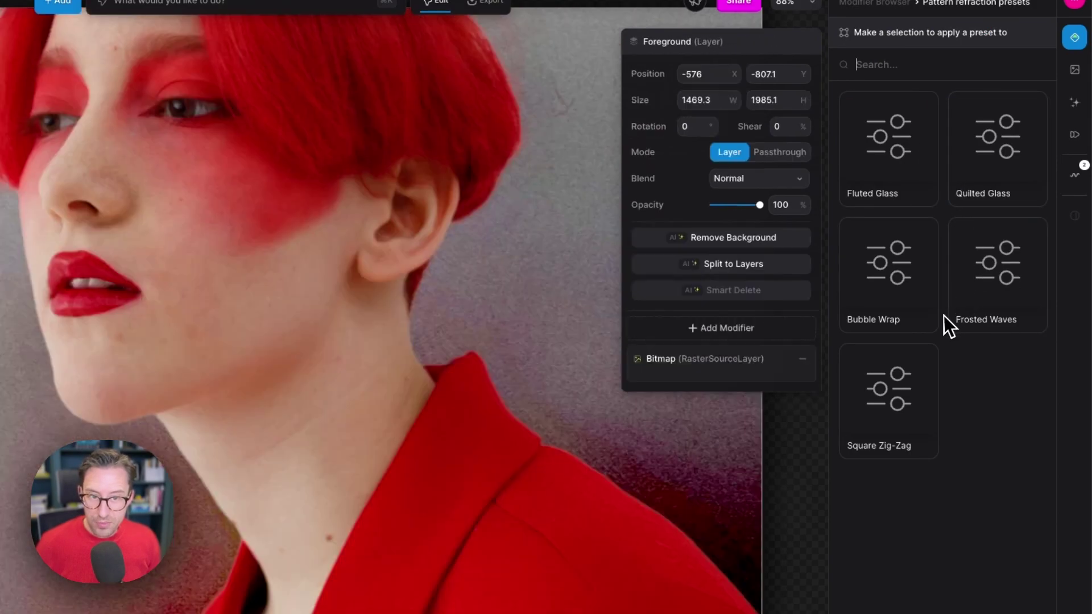
pyautogui.moveTo(889, 398); pyautogui.dragTo(825, 418)
pyautogui.click(939, 245)
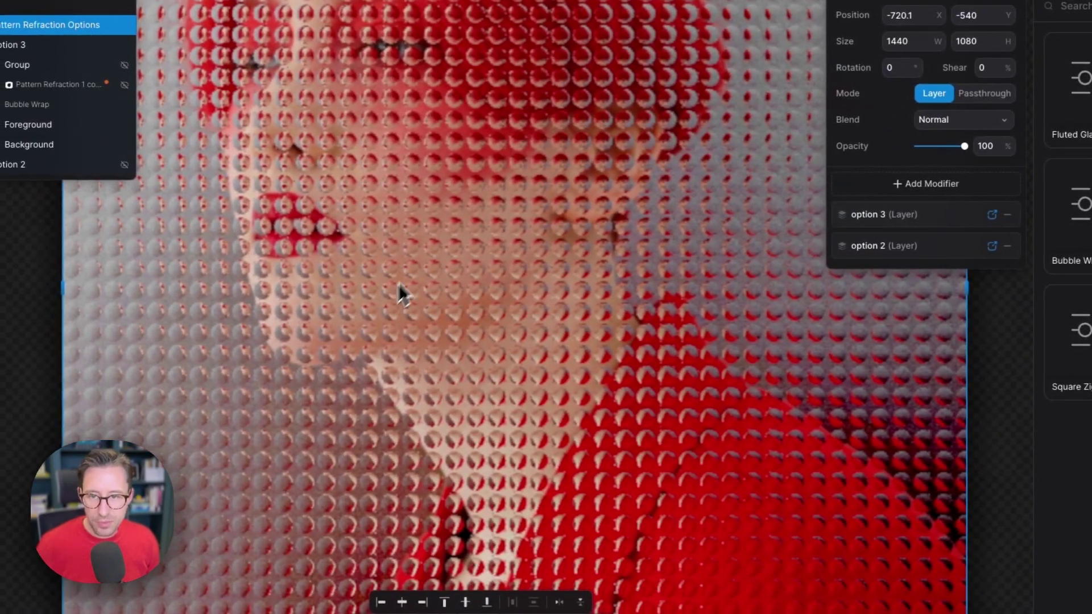
pyautogui.scroll(-3, 393, 253)
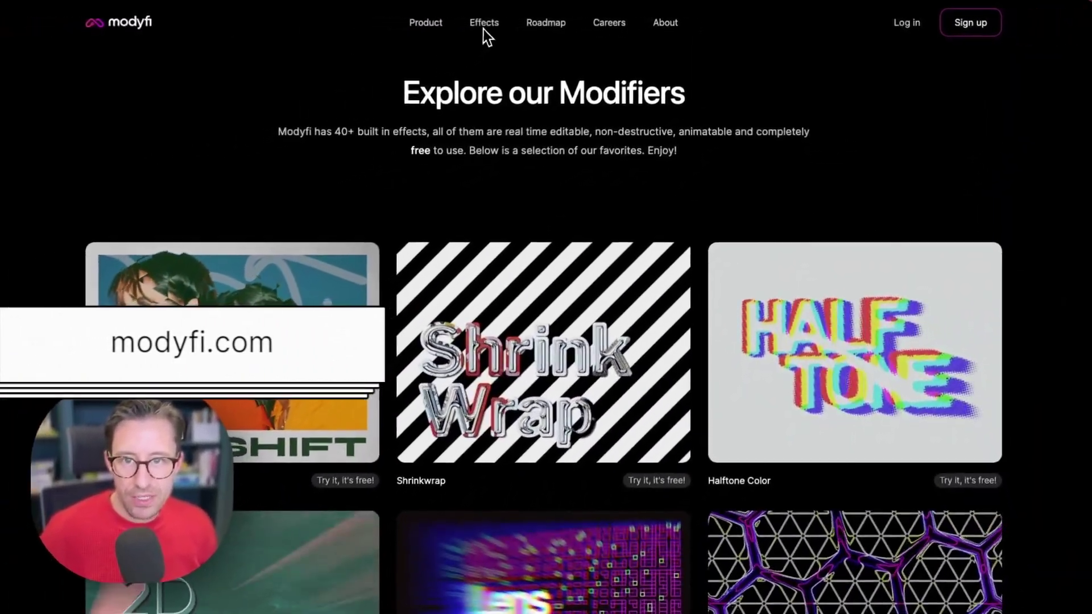
# Scroll the Explore our Modifiers page to Refraction and open the Painting With Glass design.
pyautogui.scroll(-10, 1024, 190)
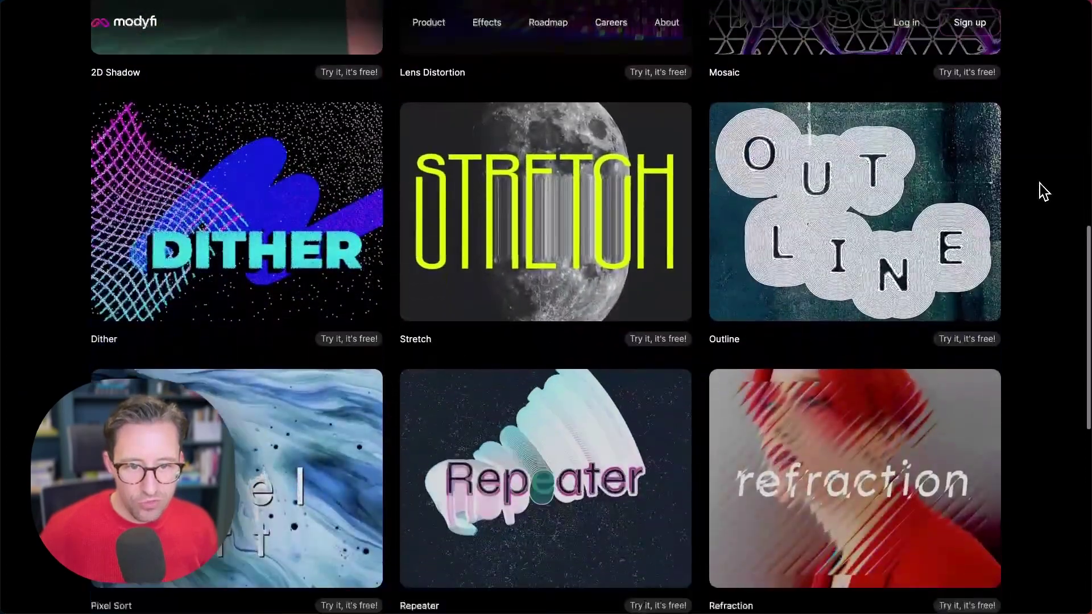
pyautogui.scroll(-3, 1044, 191)
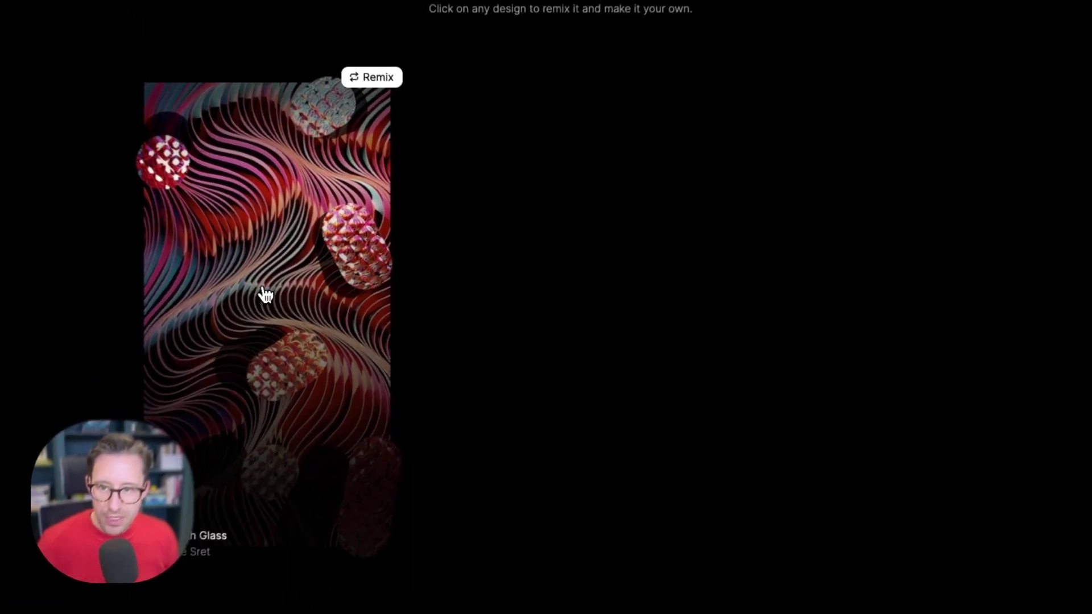
pyautogui.click(298, 295)
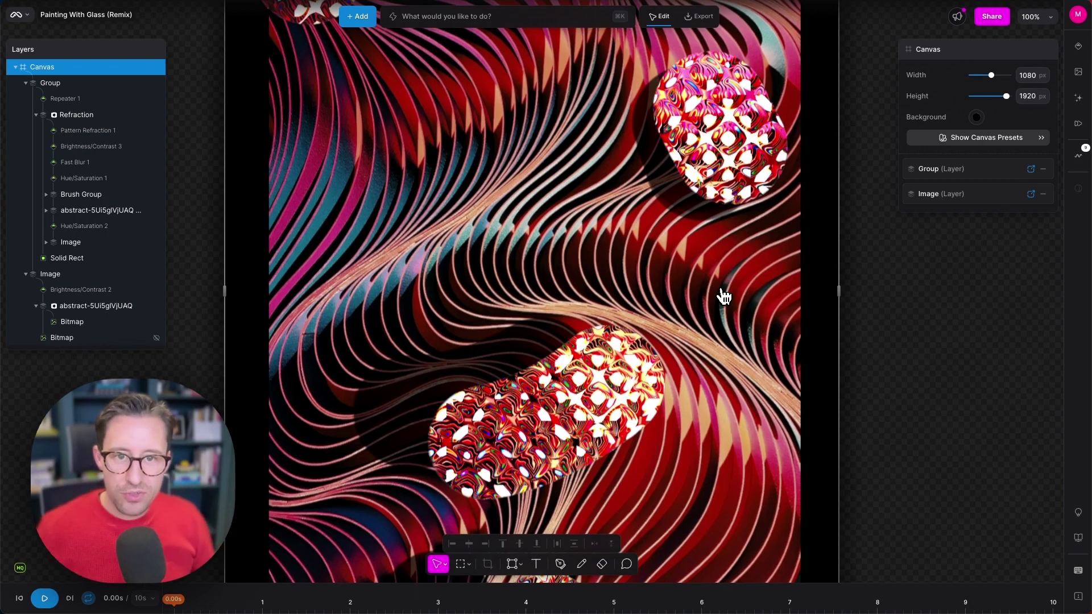
# Zoom out on the Painting With Glass canvas and play its 10-second animation.
pyautogui.scroll(-5, 598, 256)
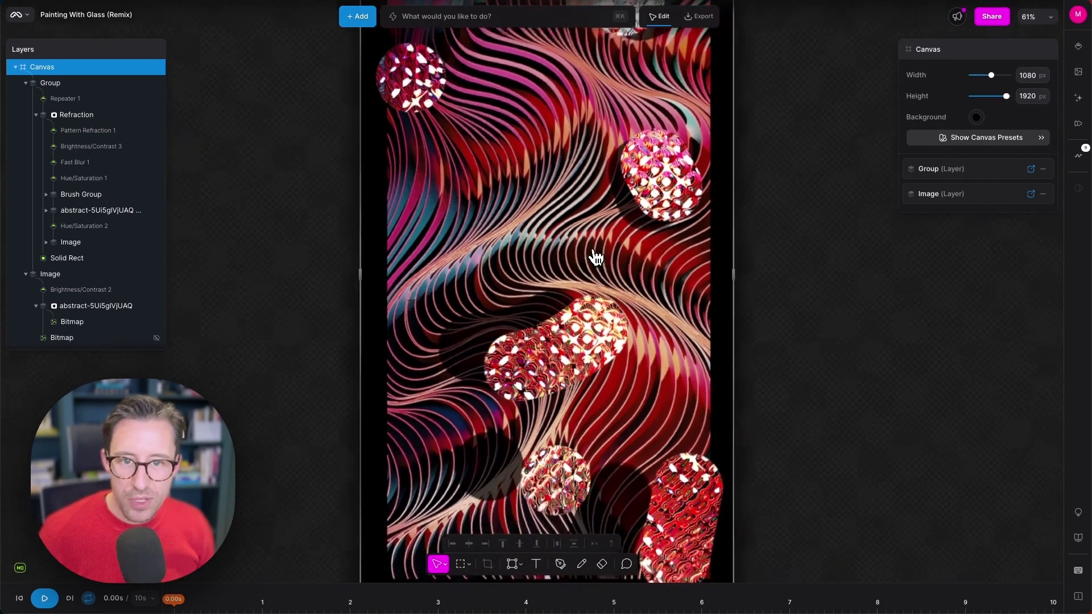
pyautogui.scroll(-2, 596, 257)
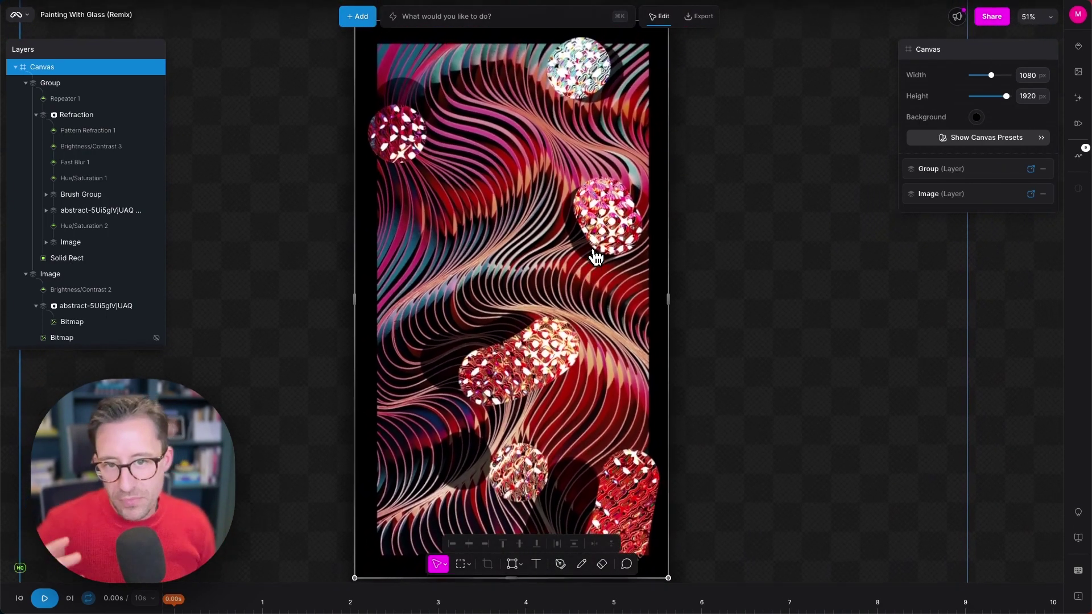
pyautogui.scroll(1, 596, 257)
pyautogui.hscroll(-1, 596, 257)
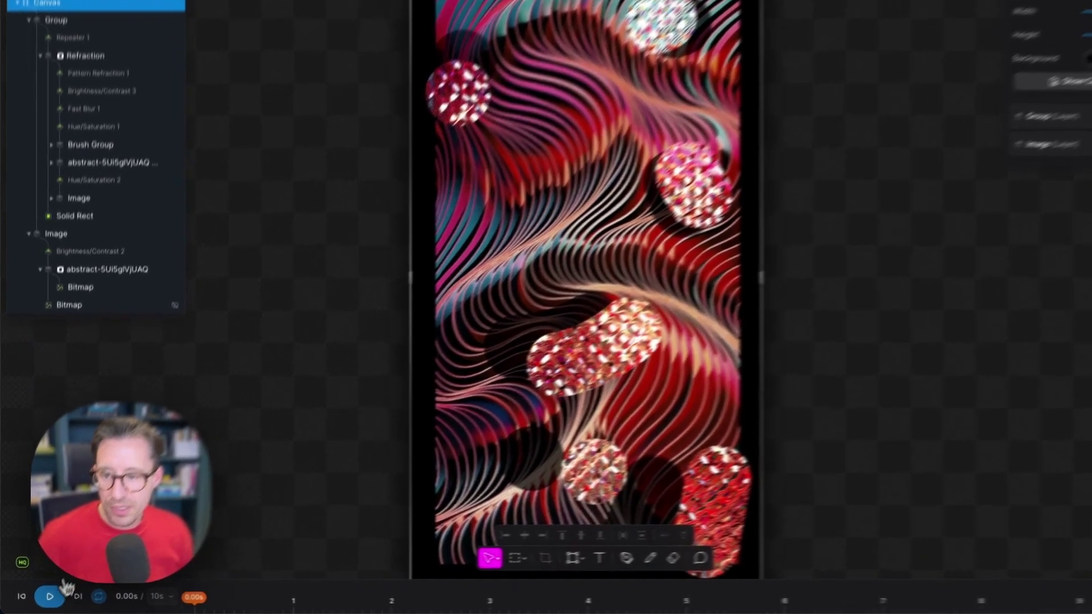
pyautogui.press('space')
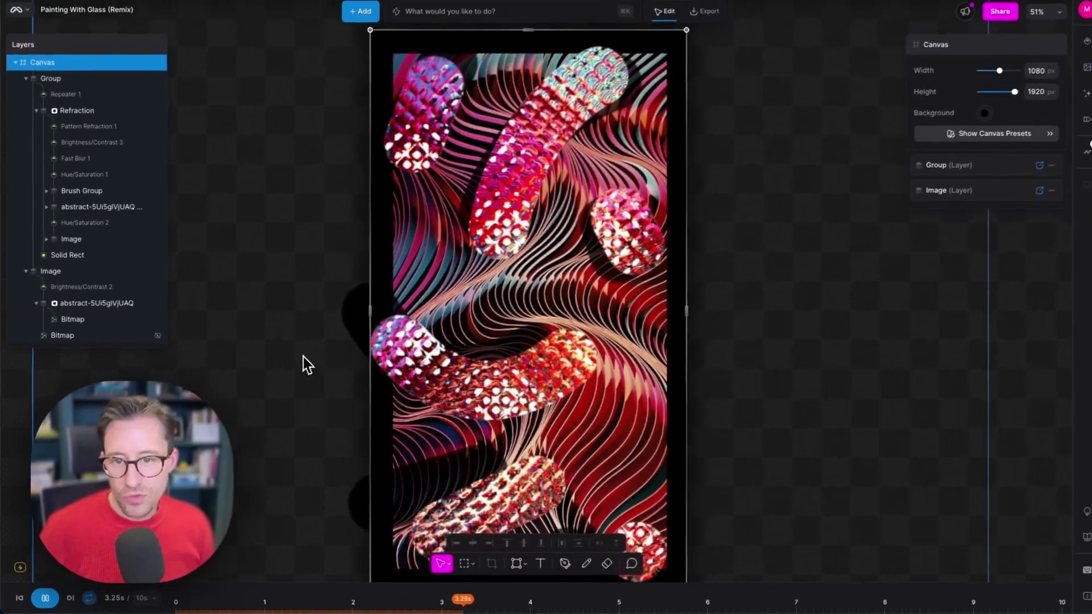
pyautogui.hscroll(-2, 308, 364)
pyautogui.scroll(-1, 307, 365)
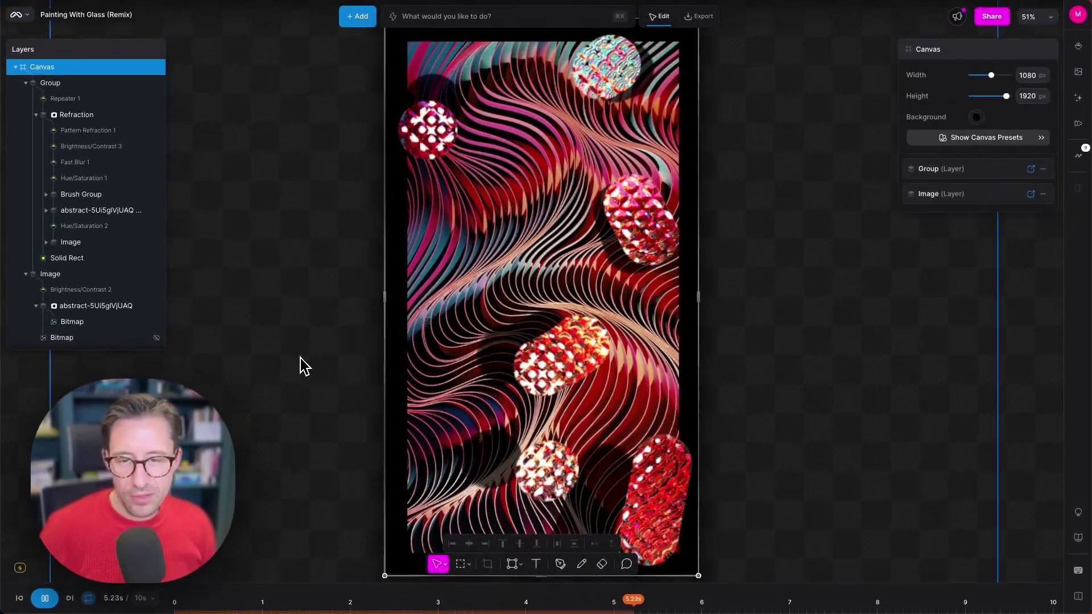
pyautogui.scroll(-2, 301, 364)
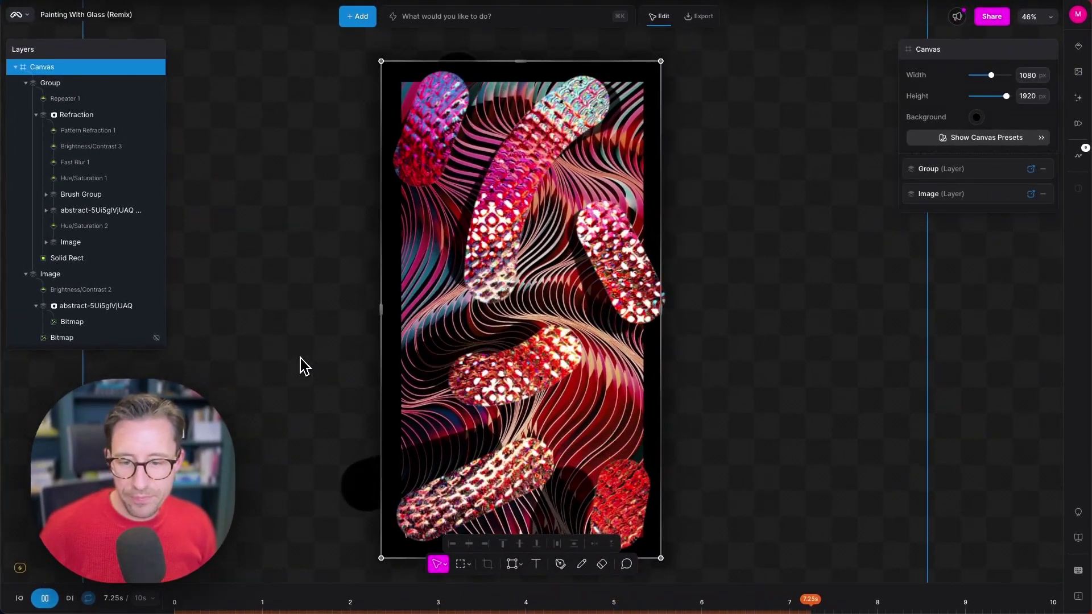